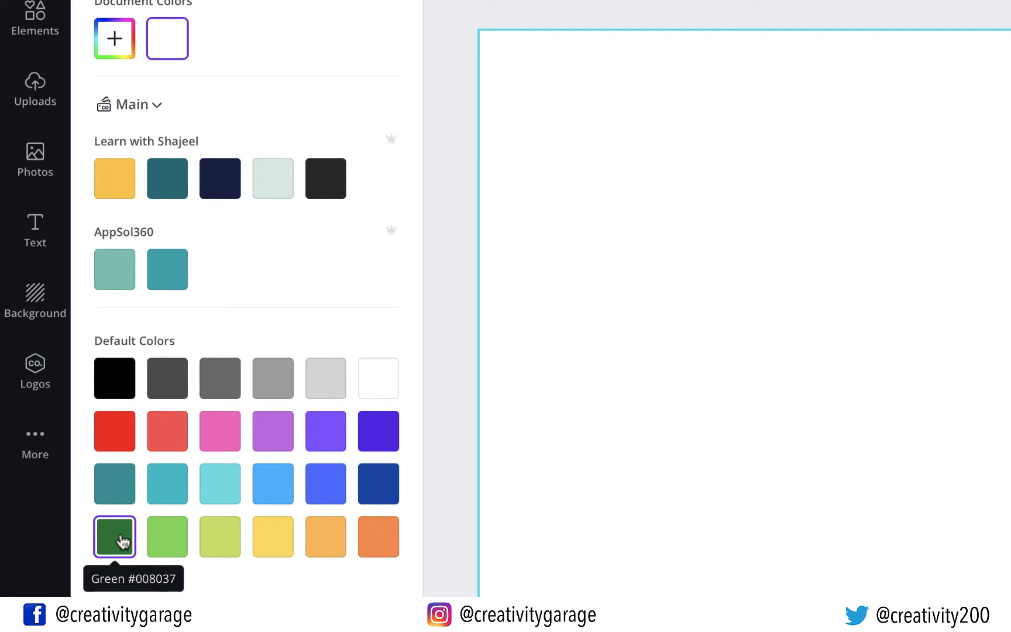
Fill the card background with dark green #008037 and bring up the Elements library
click(122, 542)
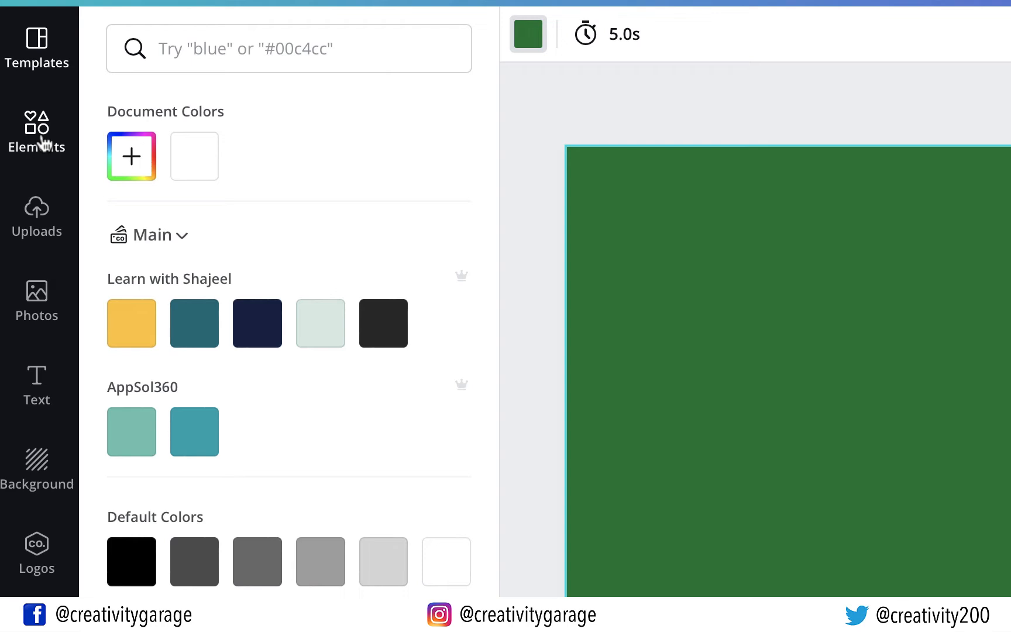
click(42, 144)
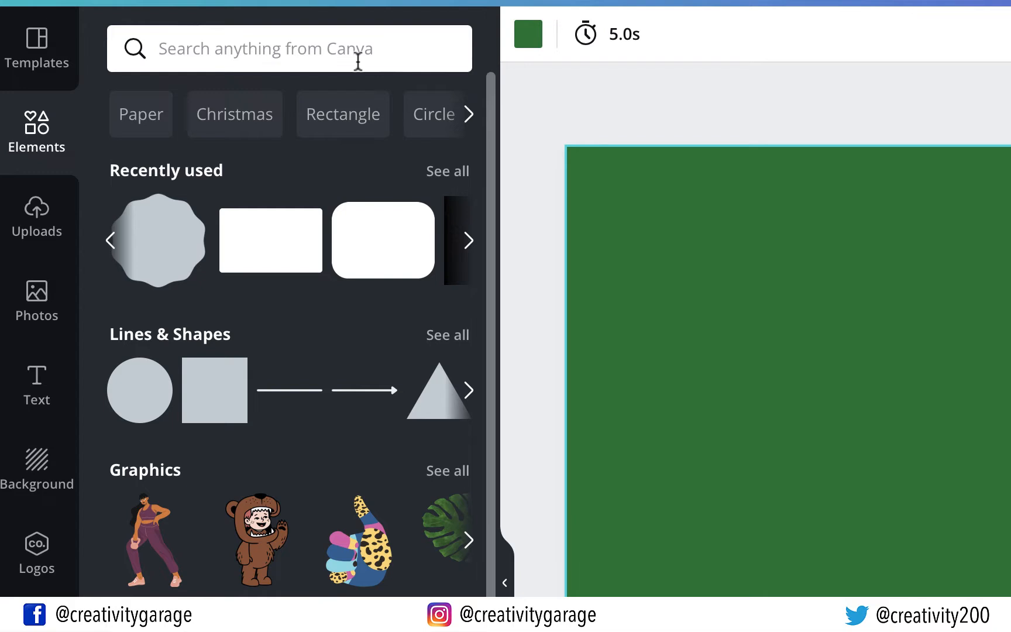
Search Elements for 'leaf' and add the three-leaf graphic to the card
click(357, 61)
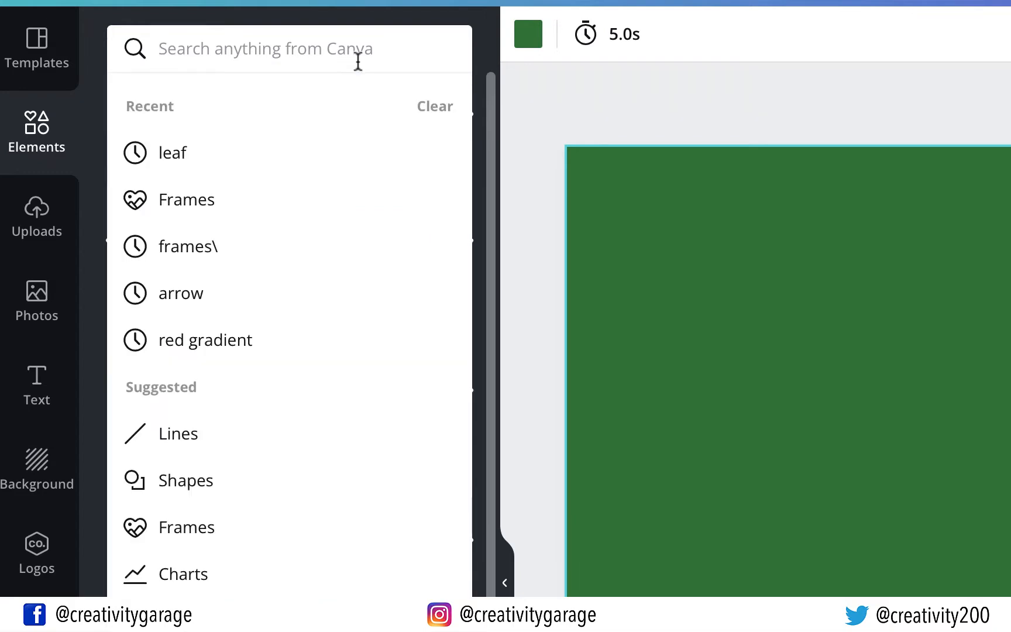
text(leaf)
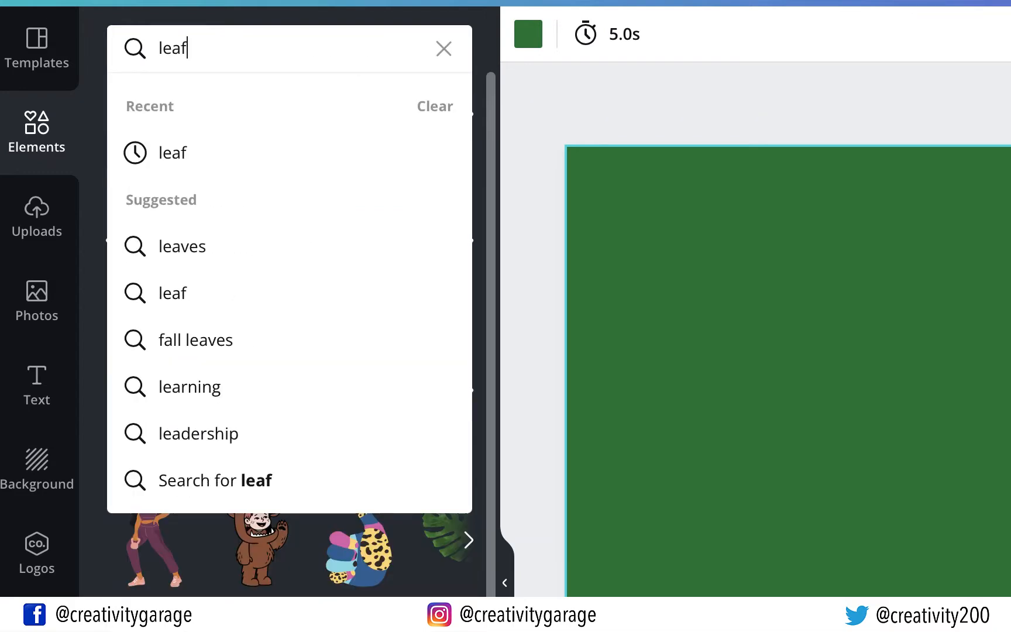
key(Return)
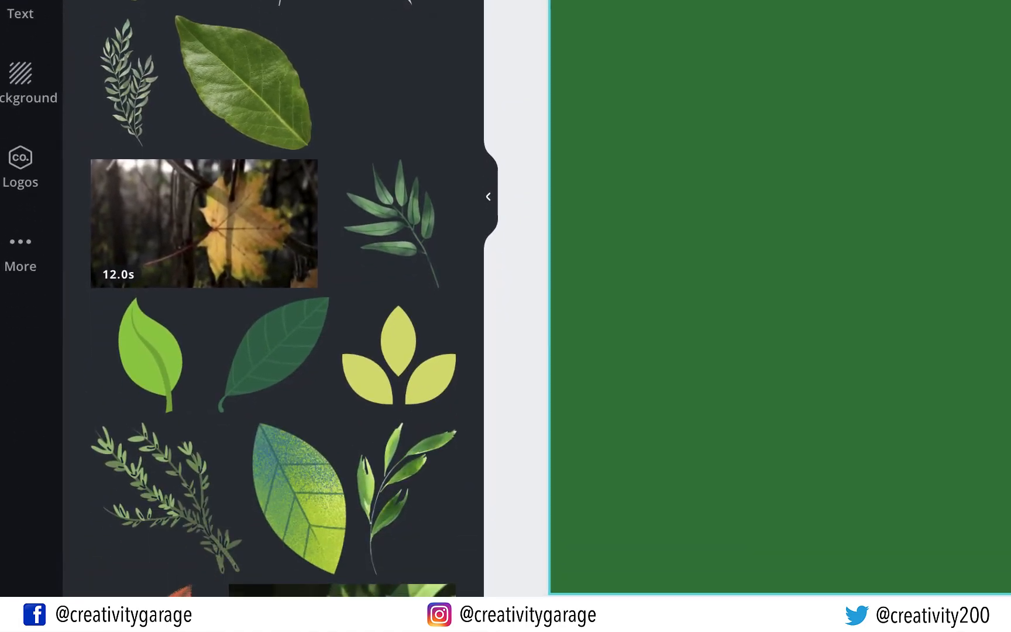
scroll(375, 121, down, 3)
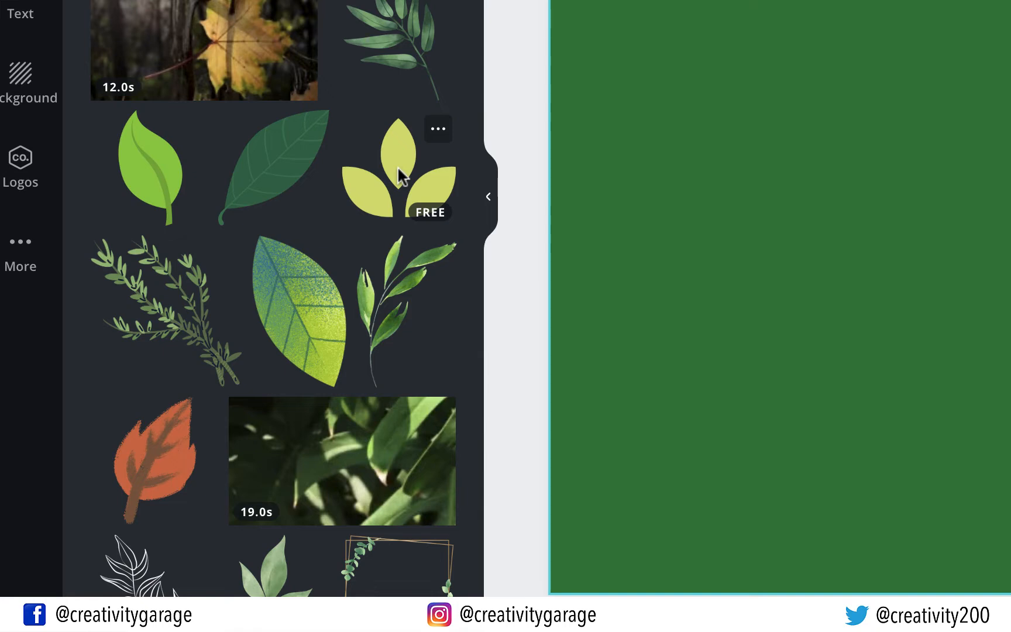
drag(397, 166, 354, 134)
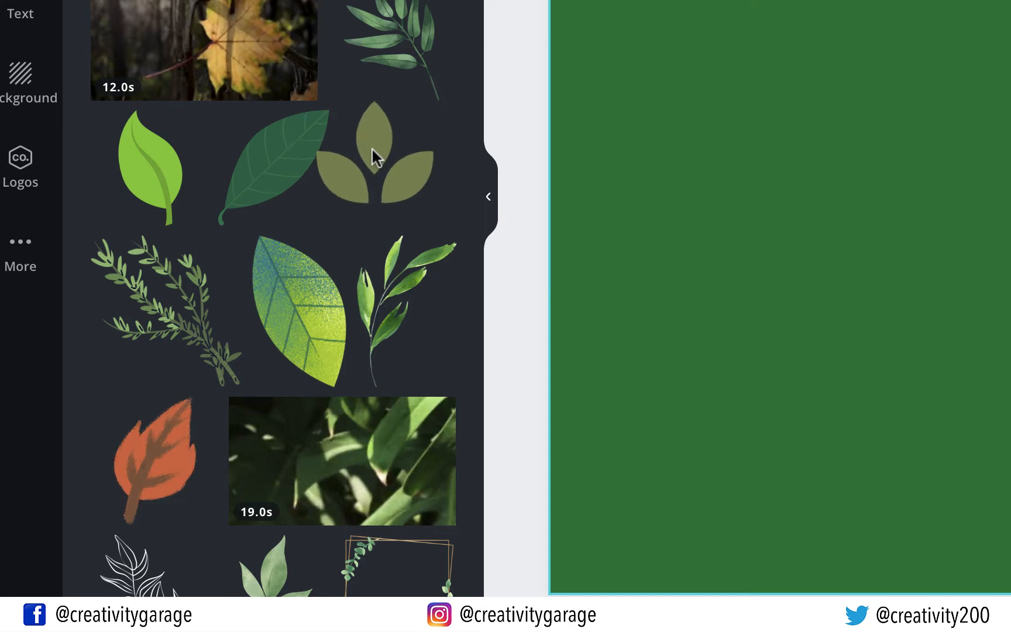
click(397, 171)
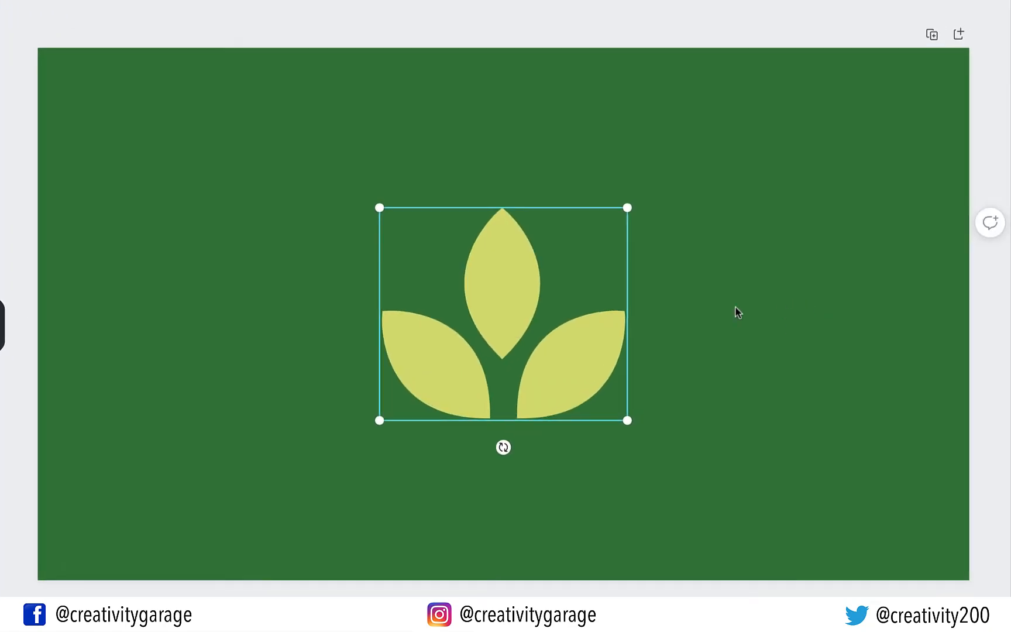
Enlarge the leaf graphic and centre it horizontally on the card
drag(576, 370, 578, 370)
drag(630, 209, 670, 158)
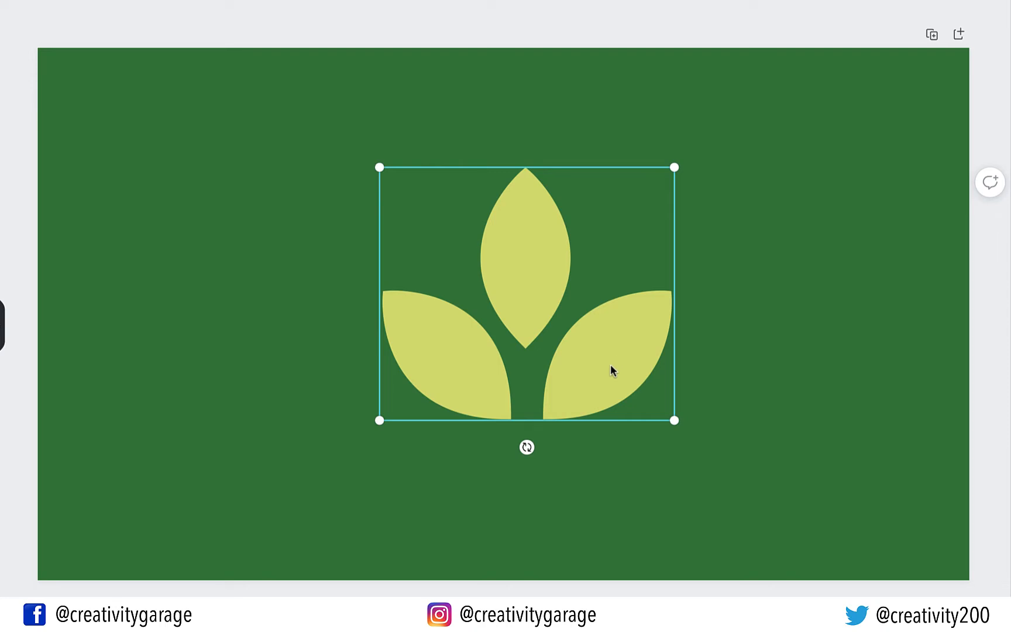
drag(608, 366, 586, 386)
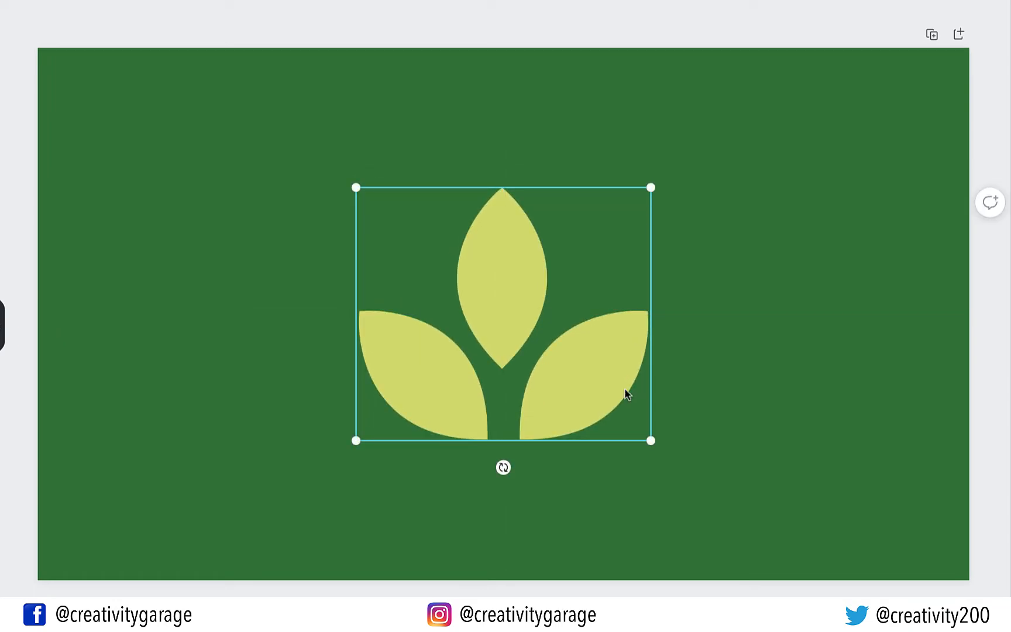
Change the leaf graphic's colour to white
click(690, 398)
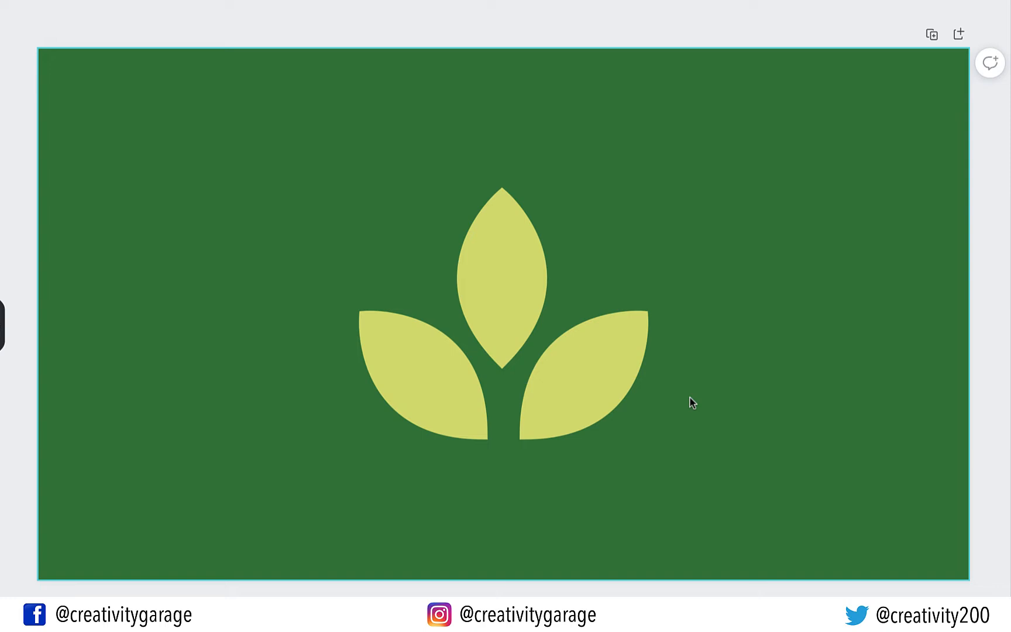
click(603, 402)
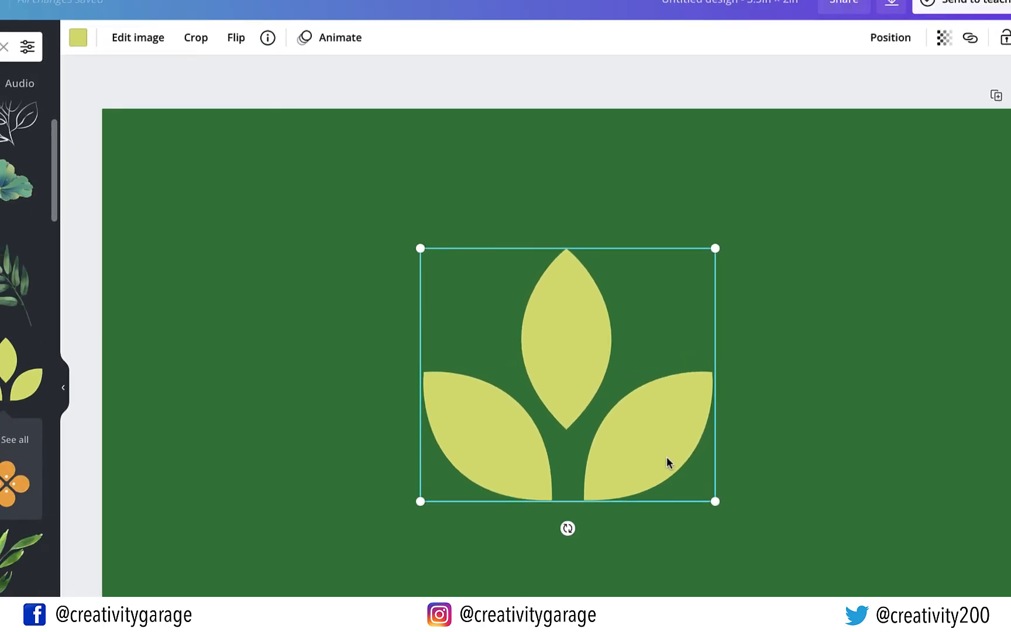
click(78, 37)
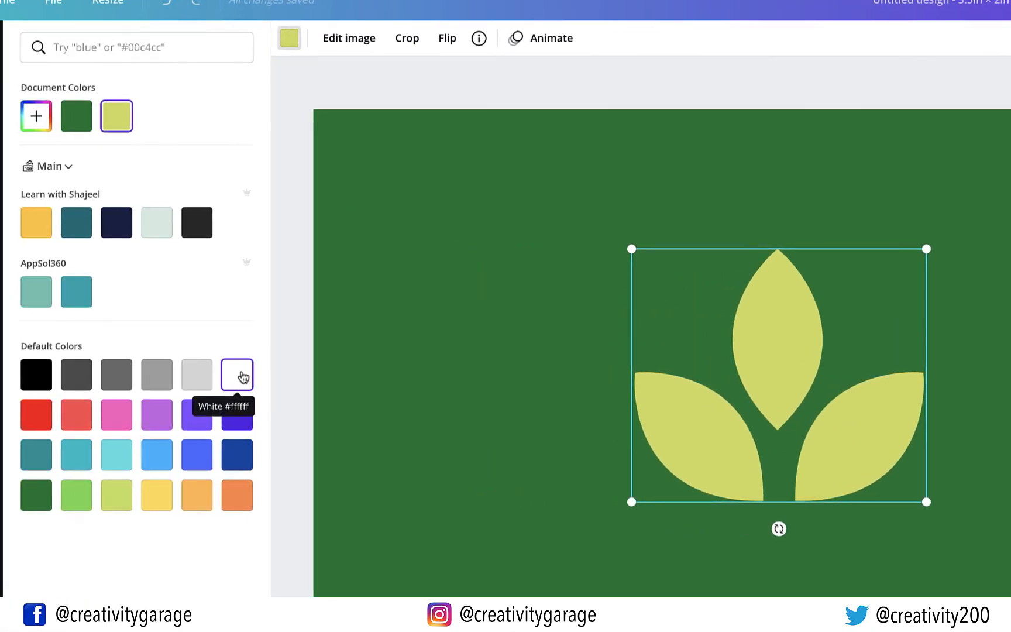
click(242, 377)
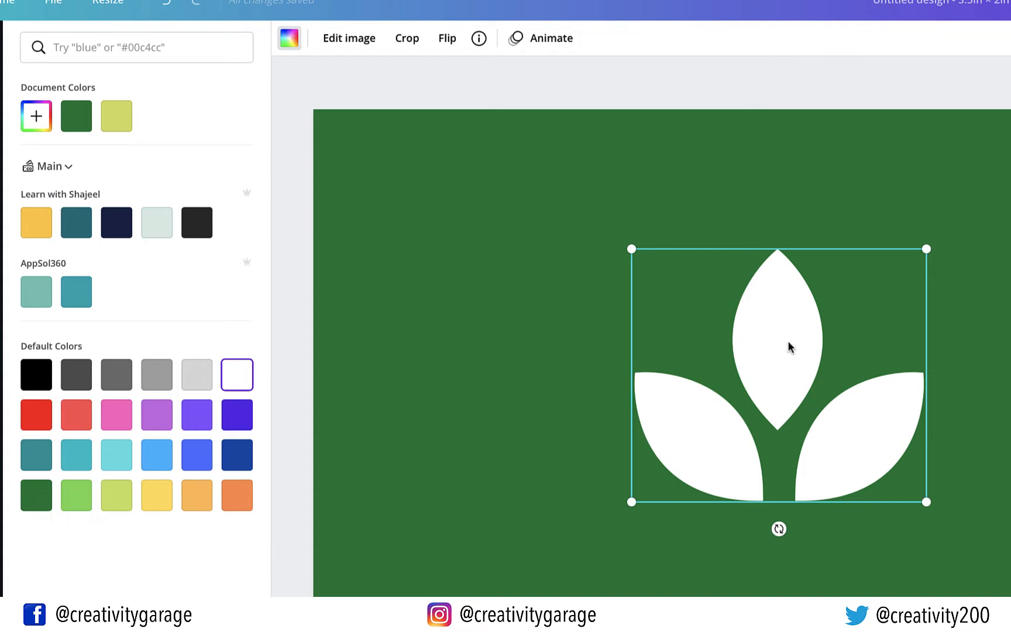
click(945, 334)
Set the white leaf's transparency to 35
click(947, 335)
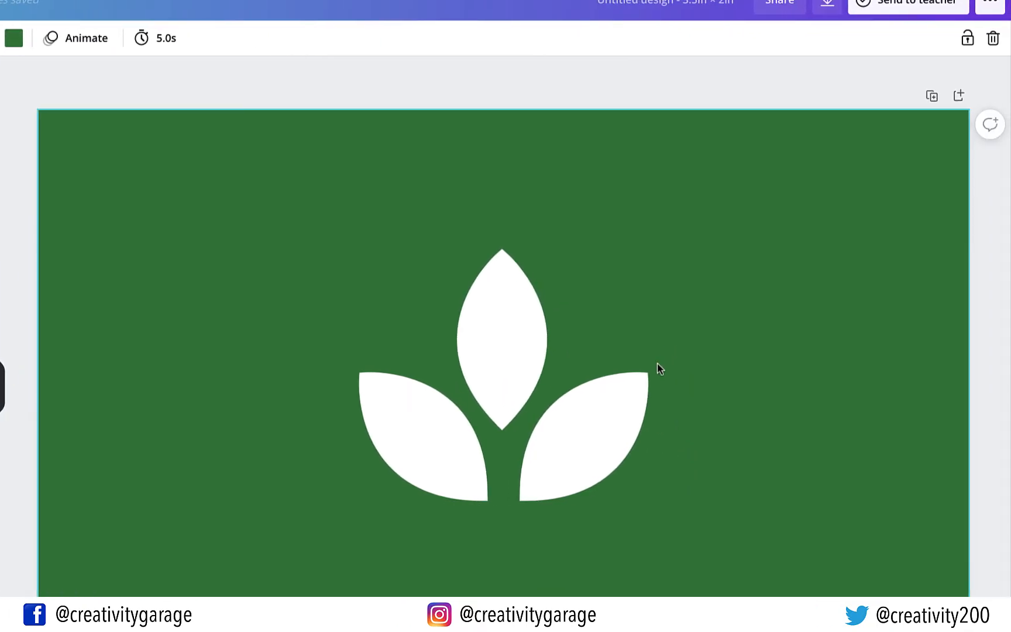
click(611, 468)
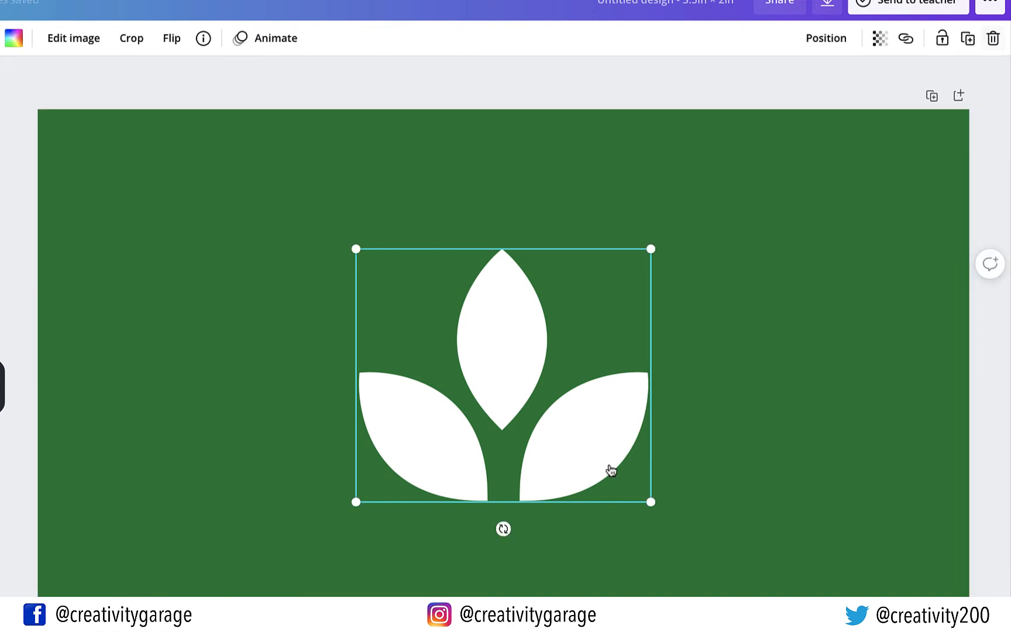
click(880, 41)
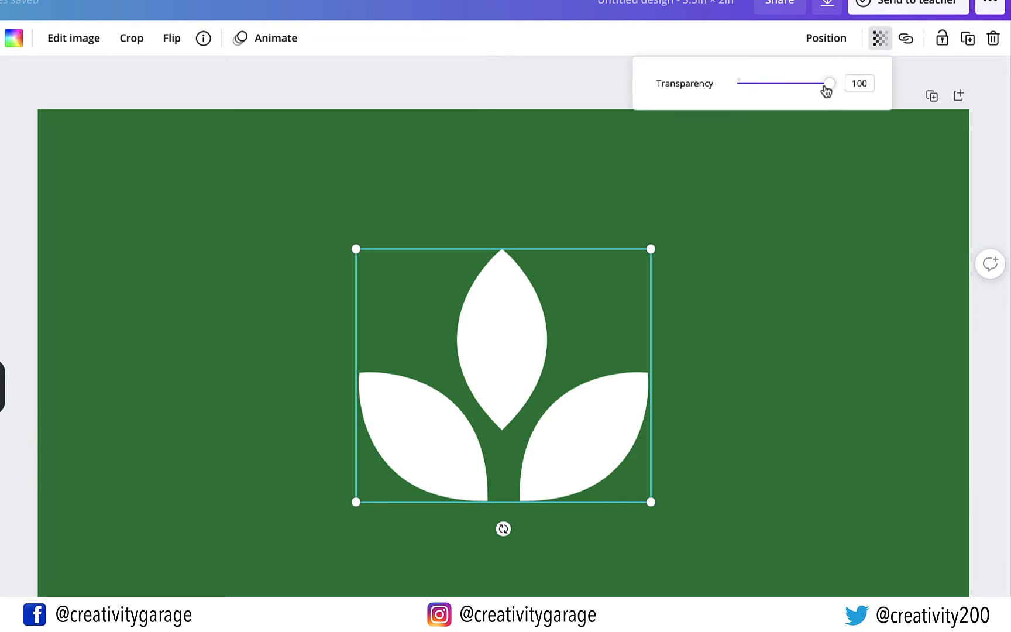
drag(827, 88, 770, 93)
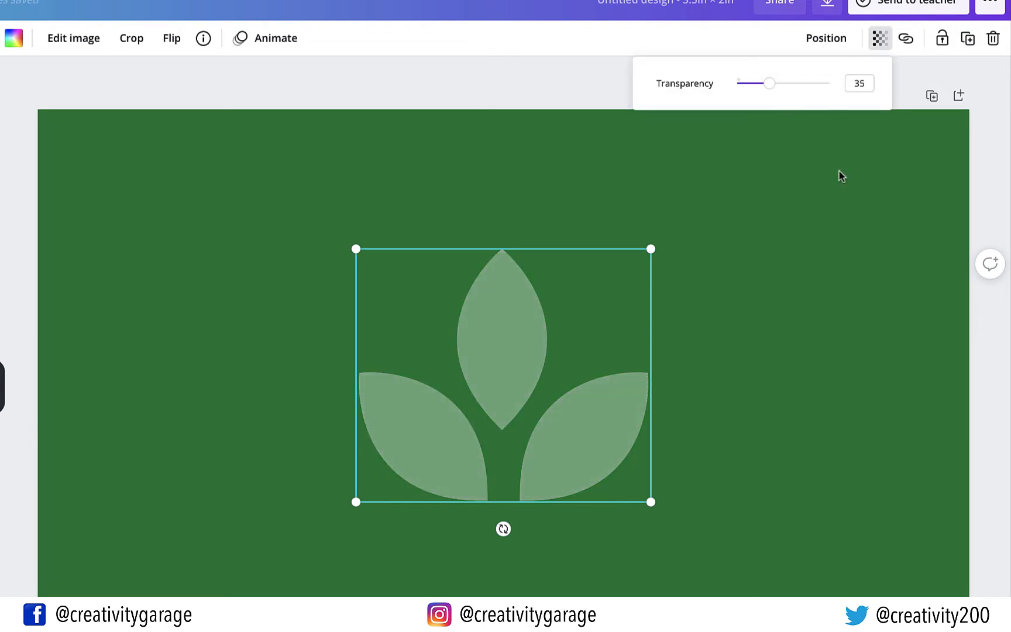
click(853, 187)
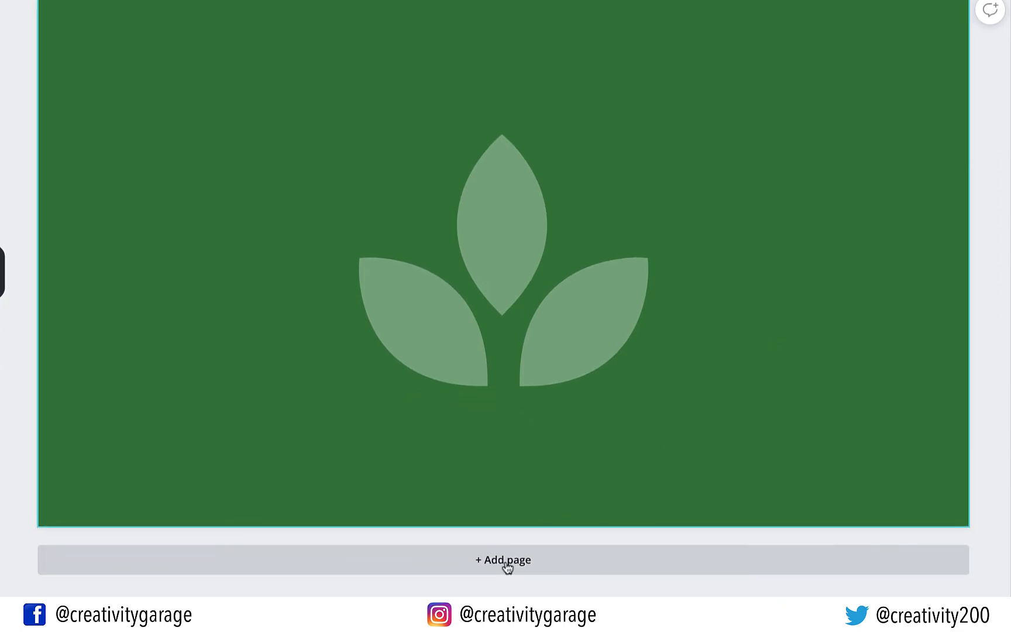
Add a second page to the card with a white background
click(507, 562)
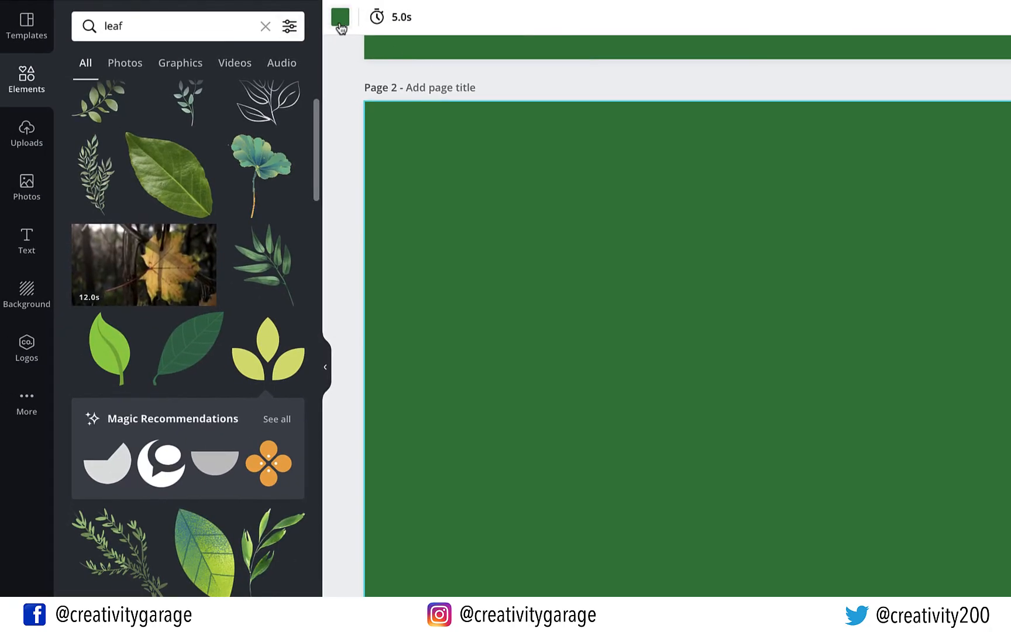
click(341, 24)
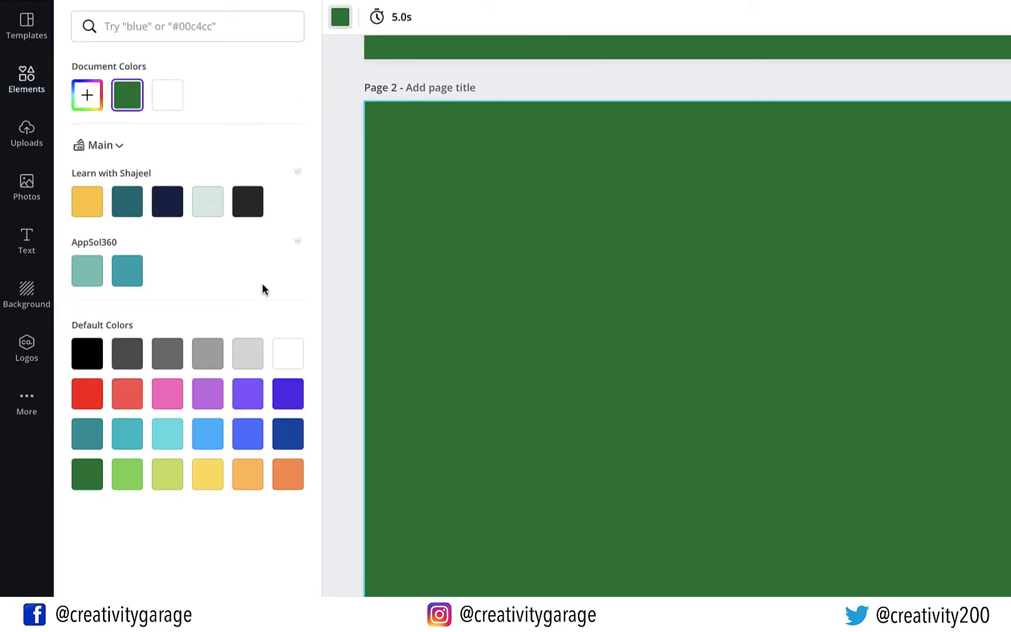
click(288, 352)
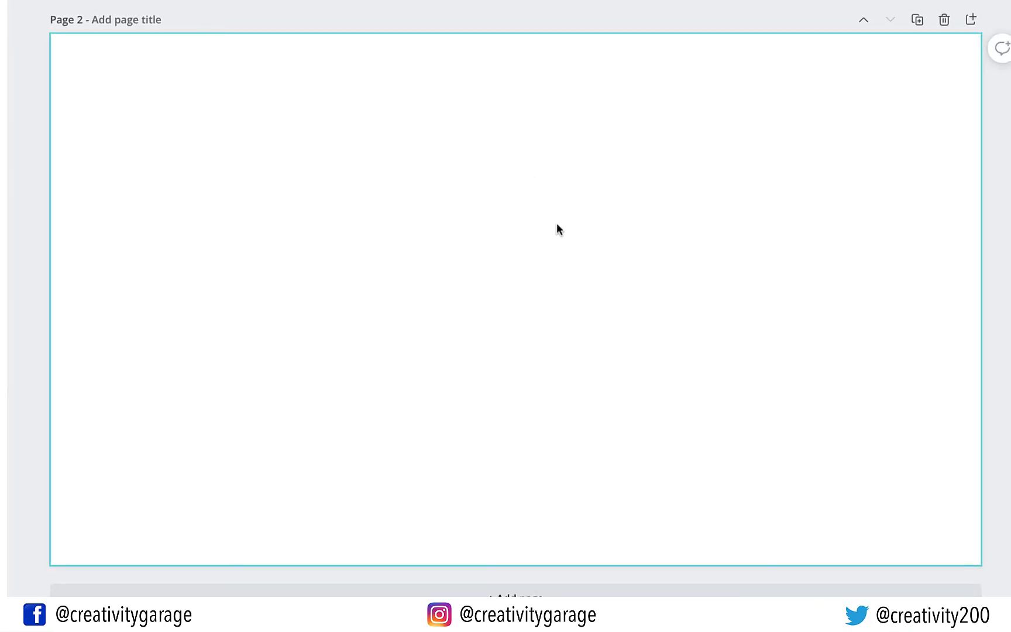
Duplicate the leaf logo from page 1 onto page 2 and lower it slightly
scroll(572, 259, up, 5)
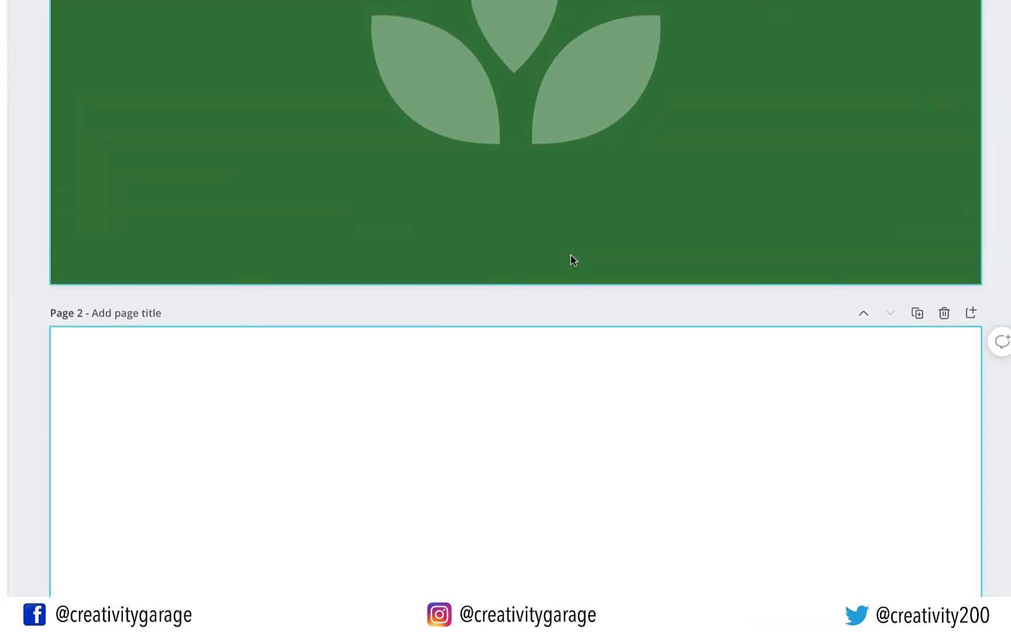
click(554, 78)
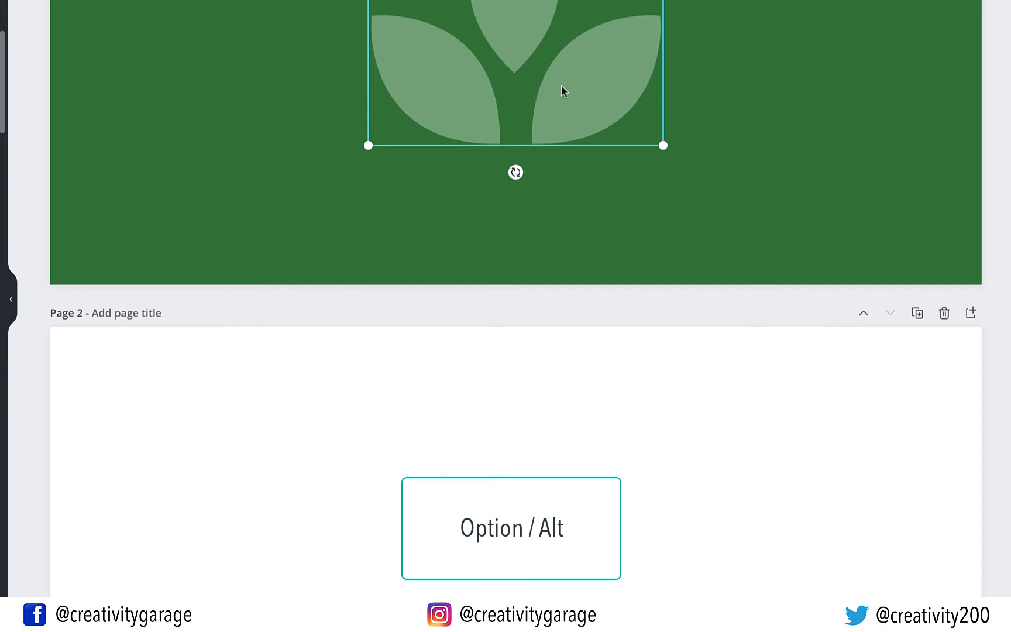
drag(566, 90, 556, 628)
scroll(689, 451, down, 5)
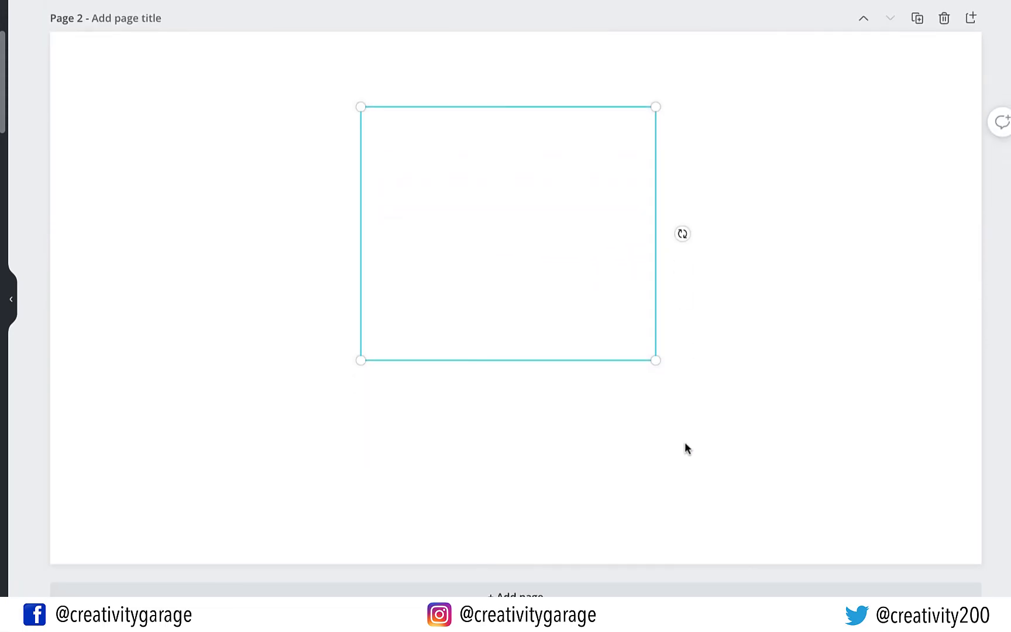
drag(545, 253, 546, 277)
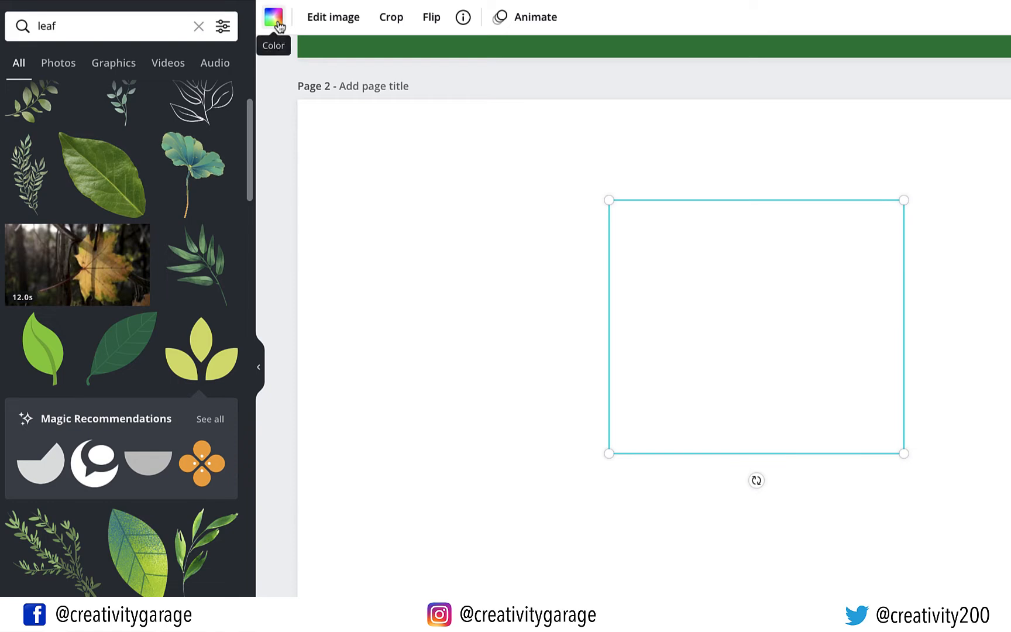
Colour the page-2 leaf dark green and nudge it slightly left and down
click(275, 19)
click(20, 474)
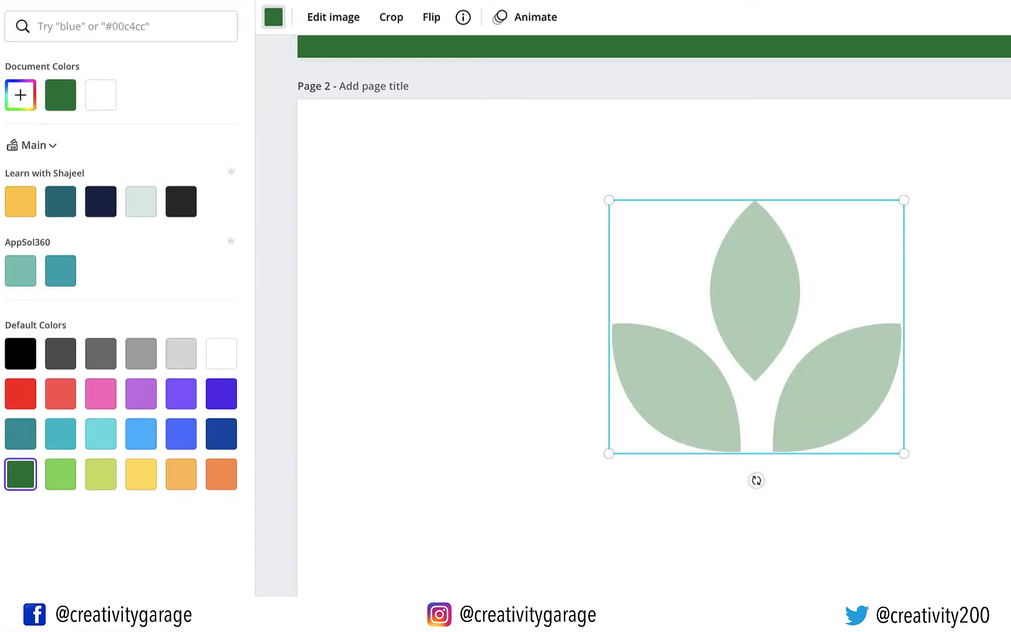
click(994, 410)
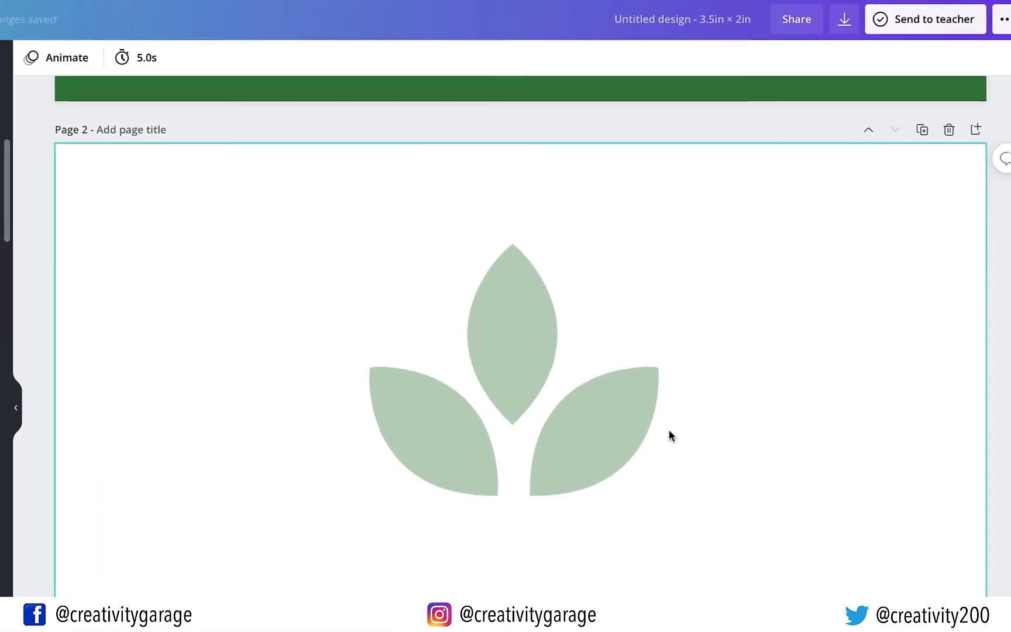
drag(622, 429, 624, 454)
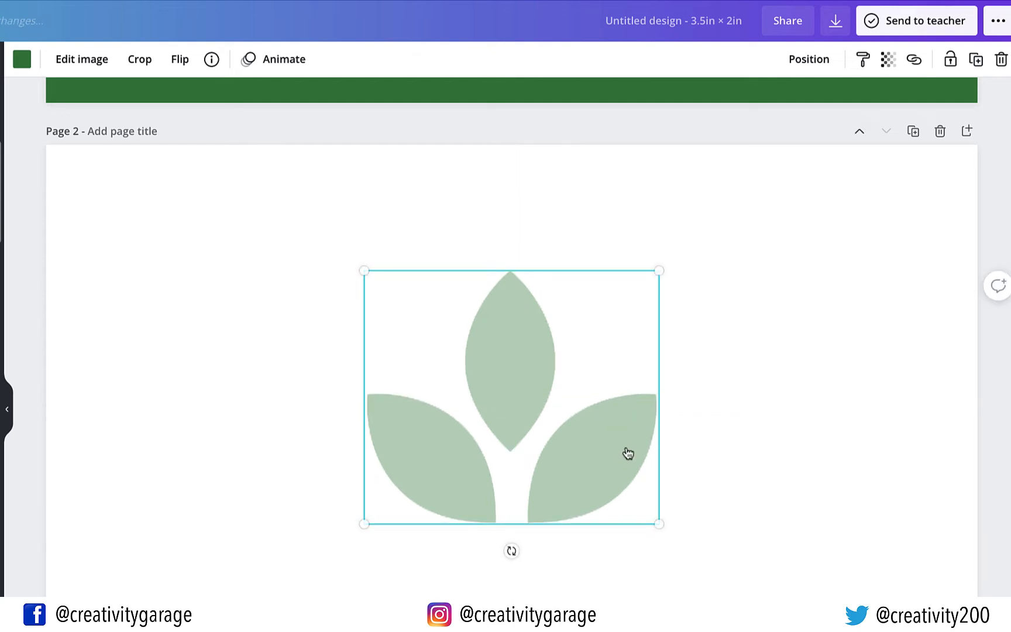
Lower the green leaf's transparency to 15 for a soft watermark
click(887, 62)
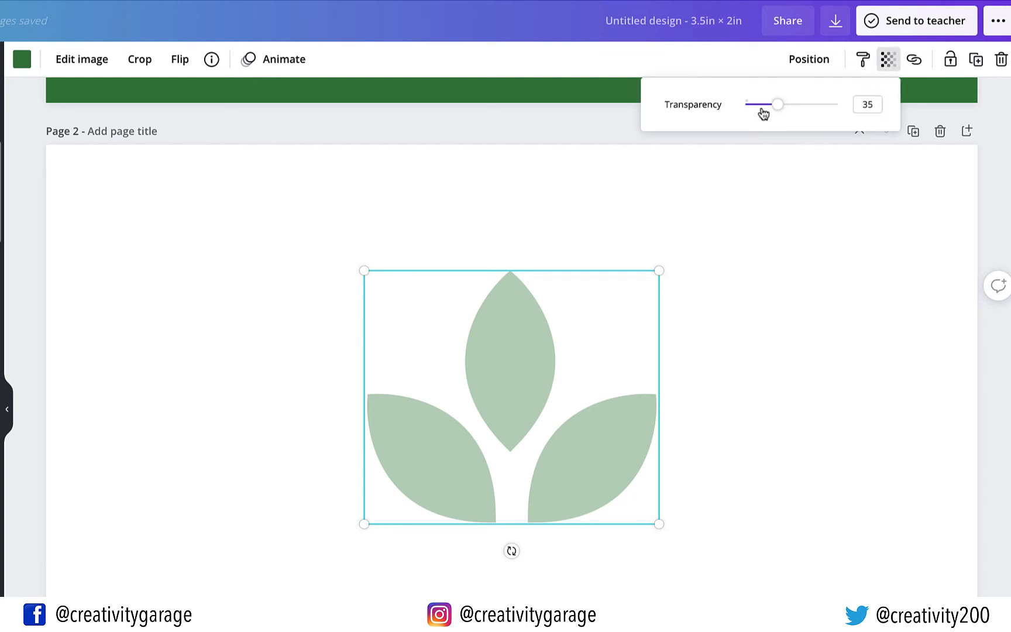
drag(764, 113, 752, 111)
click(819, 264)
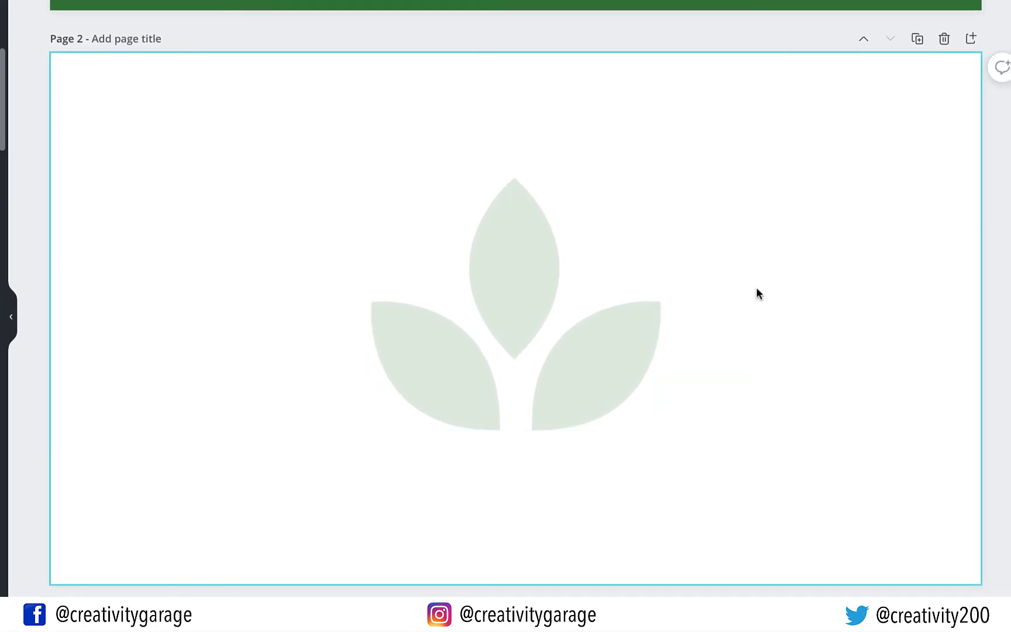
Add a text box on page 2 containing the two-line business address
key(t)
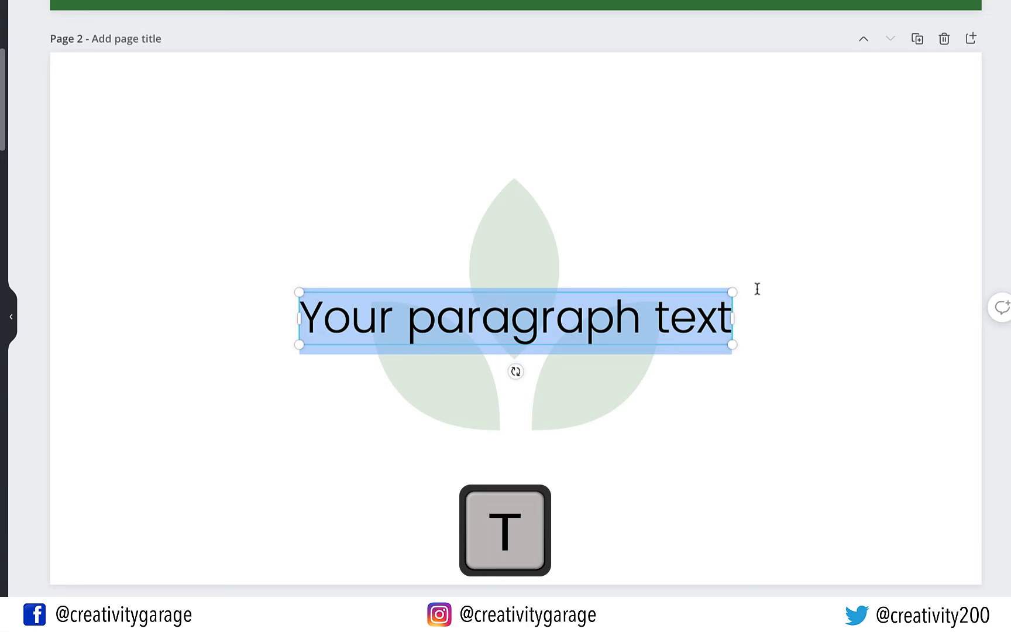
click(673, 316)
triple_click(673, 316)
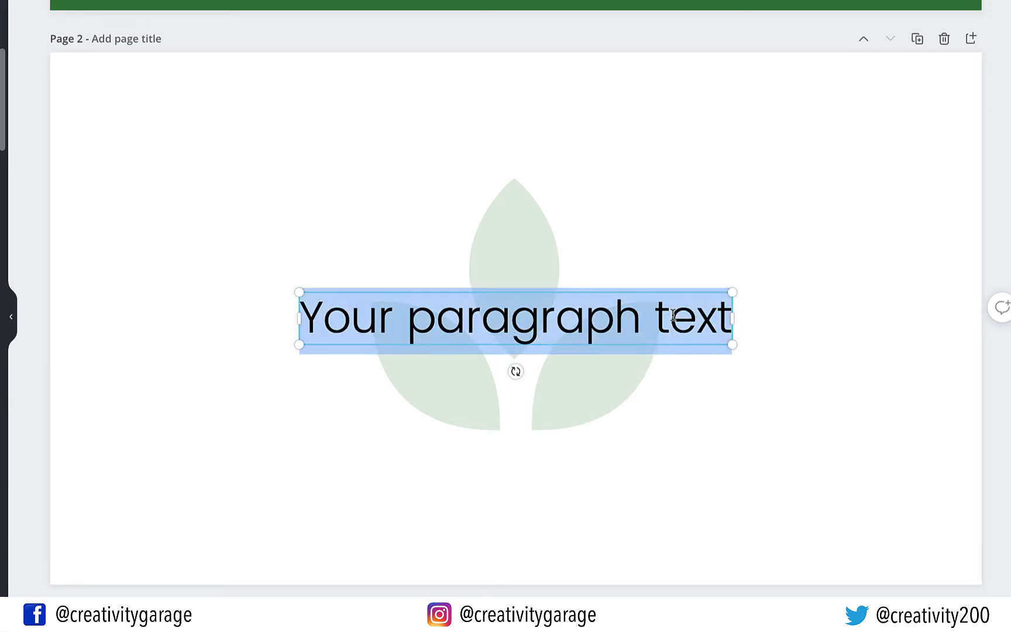
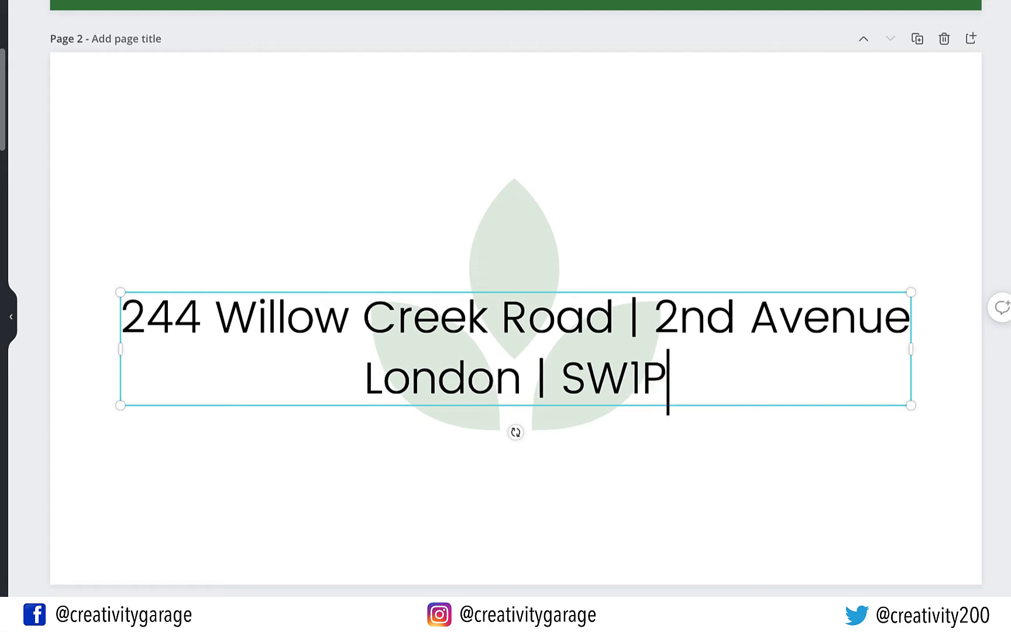
text(.)
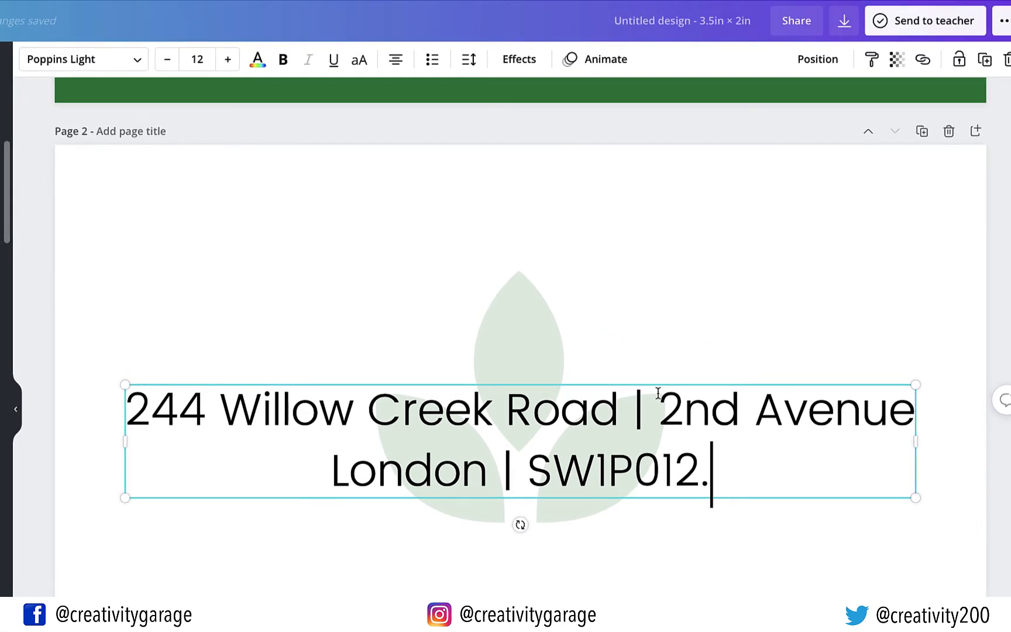
Shrink the address to size 6, move it to the lower left, and left-align it
click(197, 59)
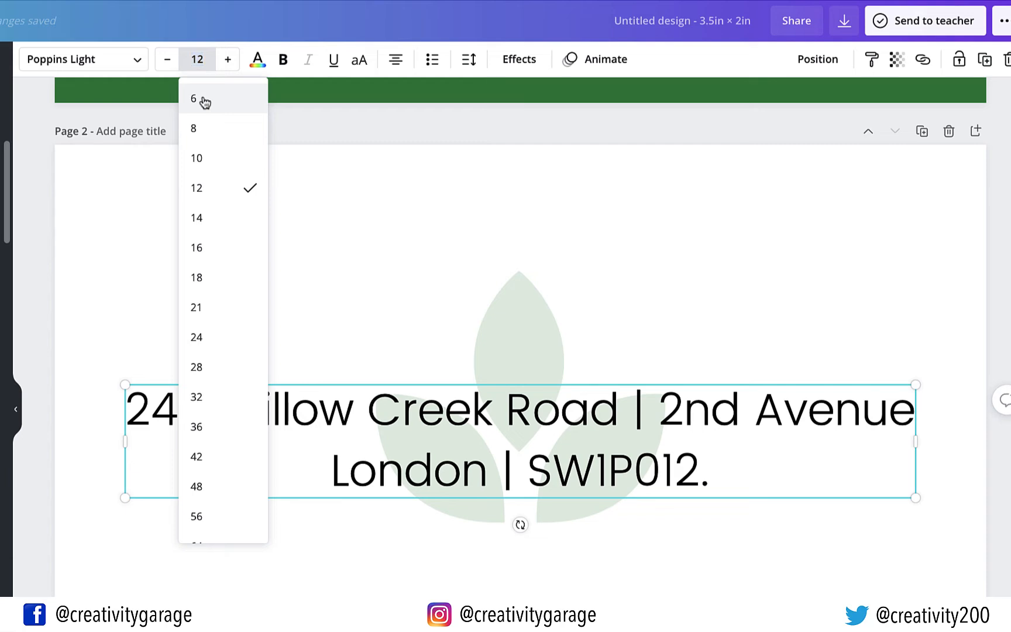
click(203, 101)
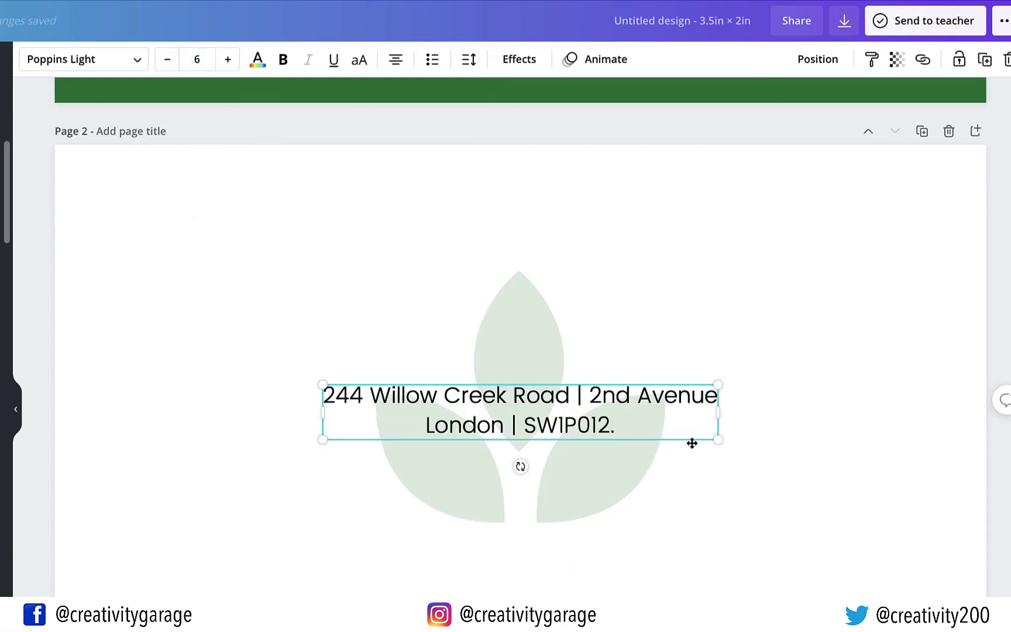
drag(692, 443, 589, 563)
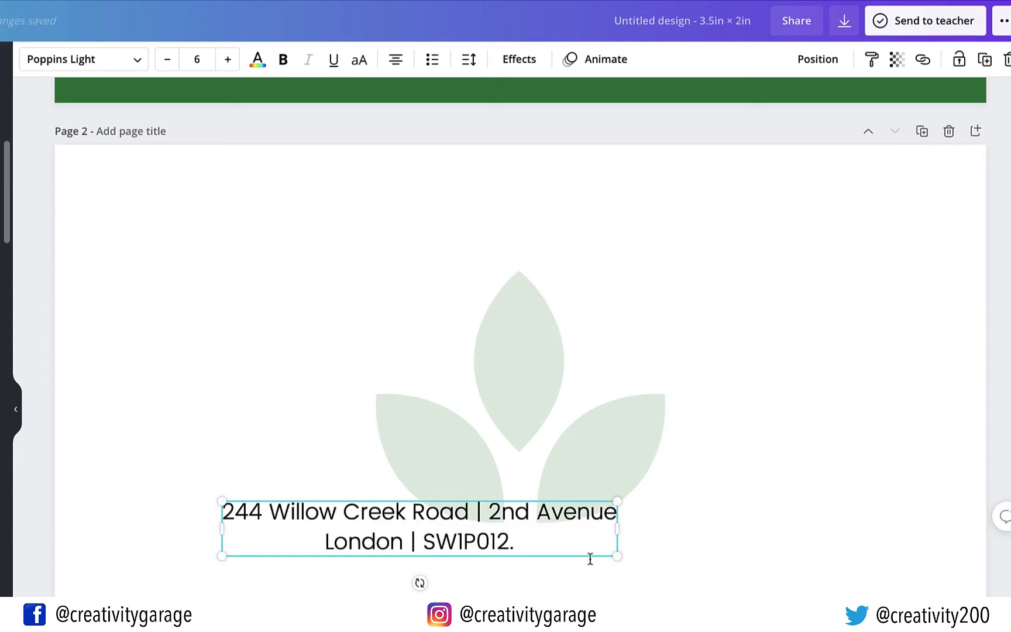
click(398, 65)
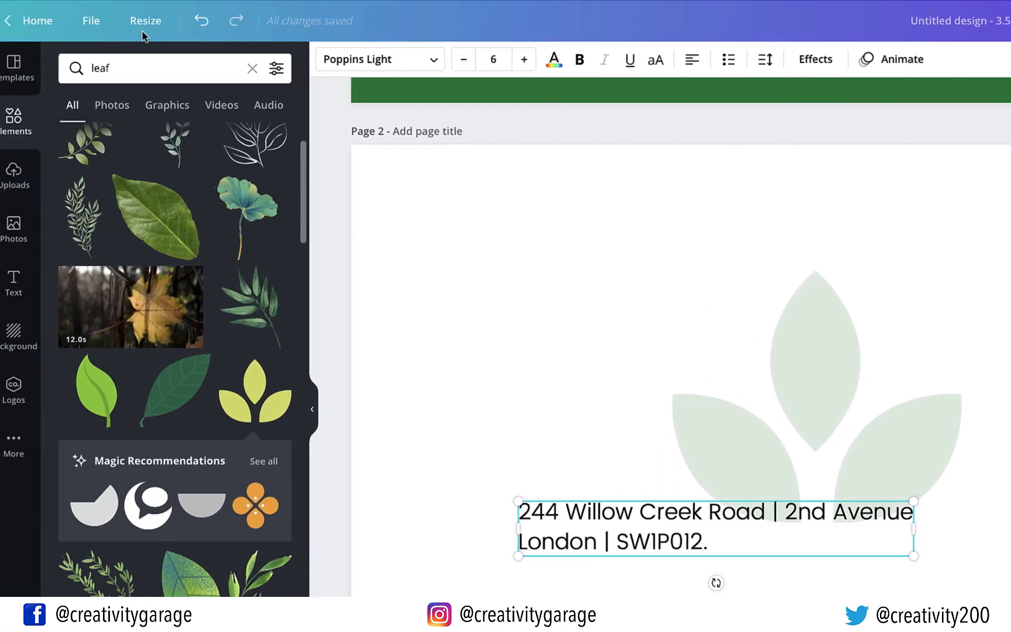
Turn on rulers around the canvas from the File menu
click(98, 21)
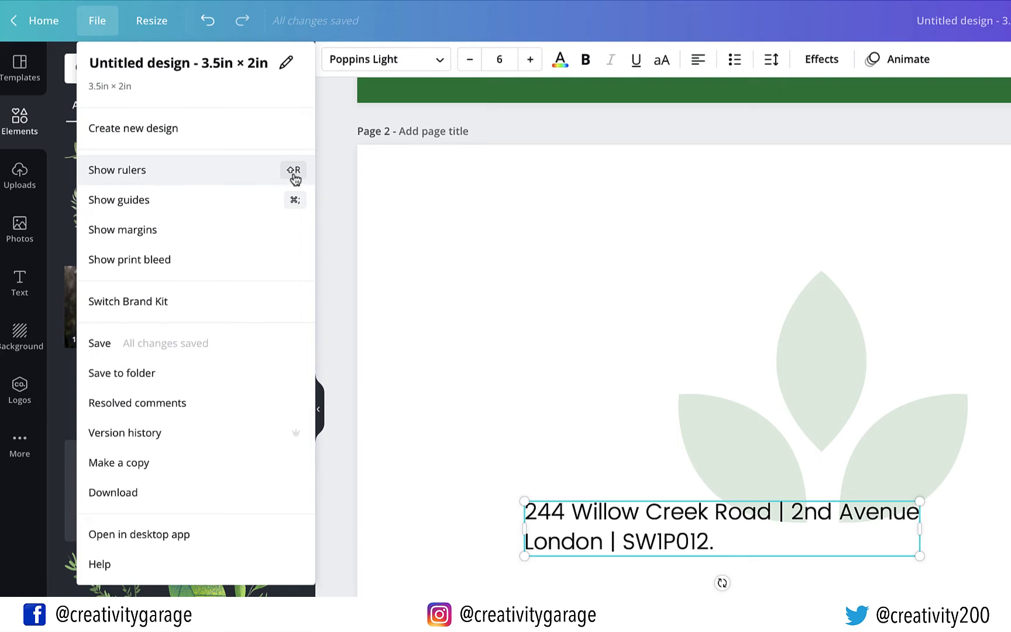
click(233, 175)
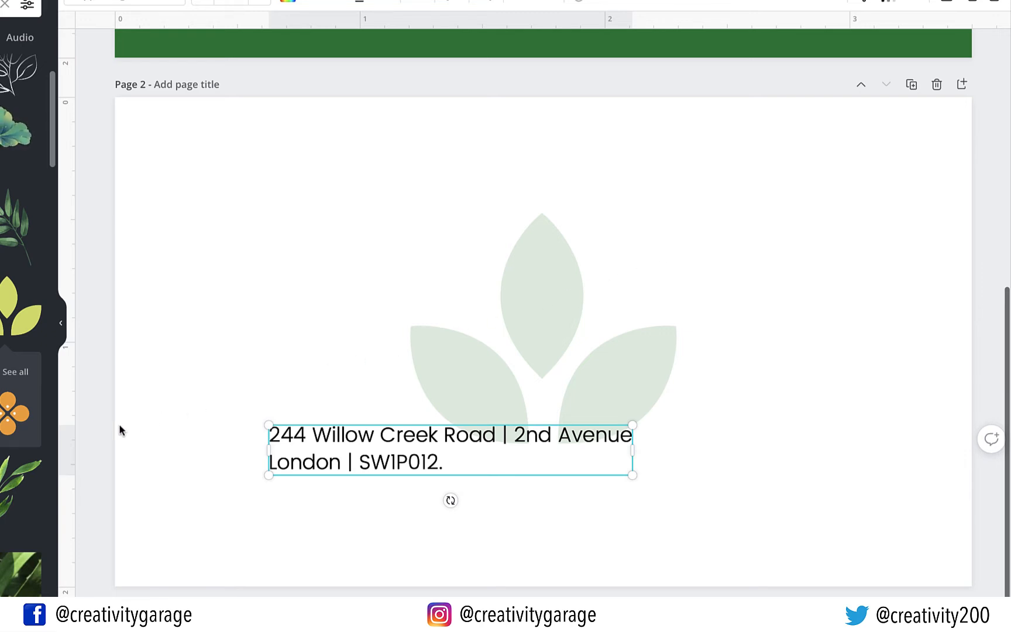
Add left and right vertical guides about 0.2 in inside page 2's edges
scroll(119, 430, down, 1)
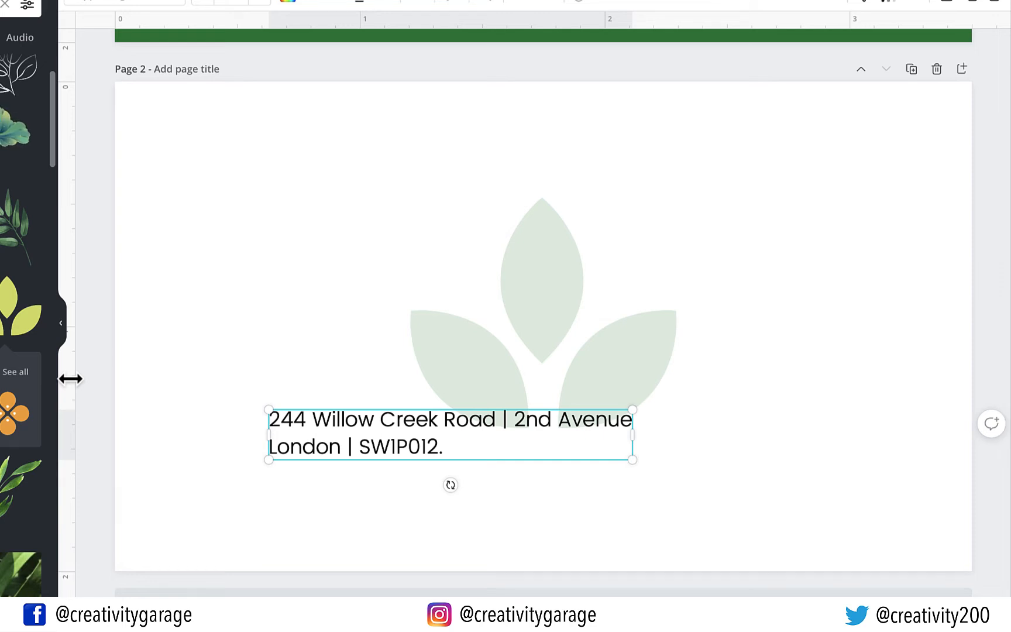
drag(70, 379, 113, 381)
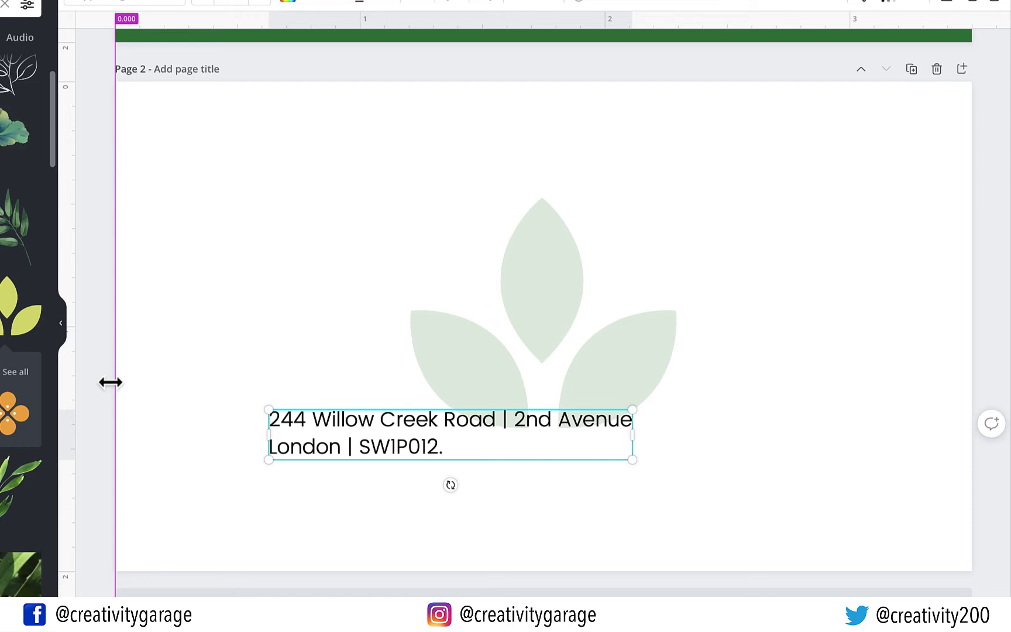
drag(110, 382, 167, 390)
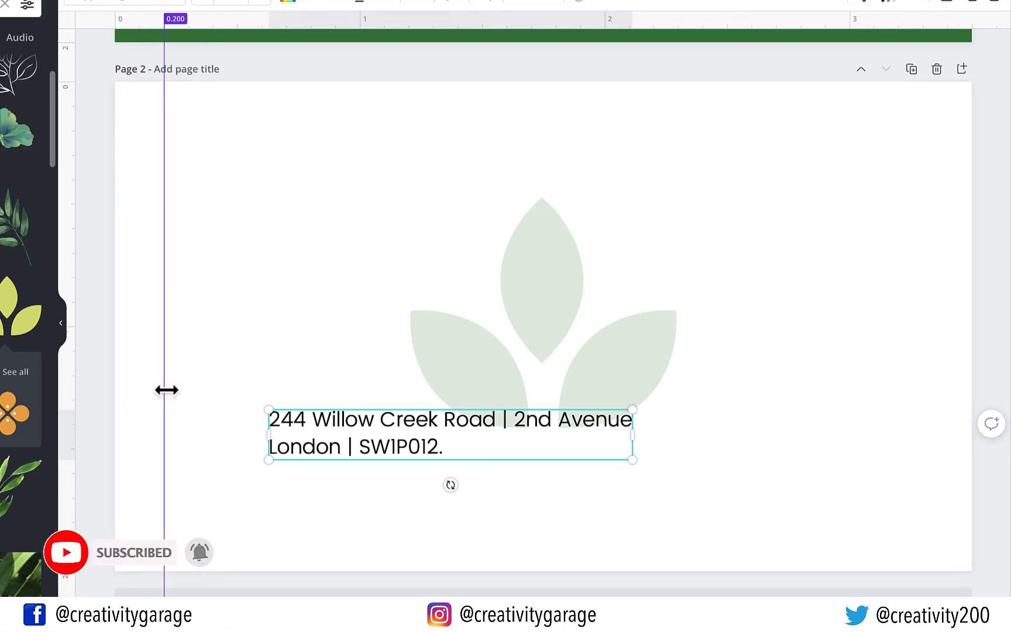
drag(74, 375, 970, 359)
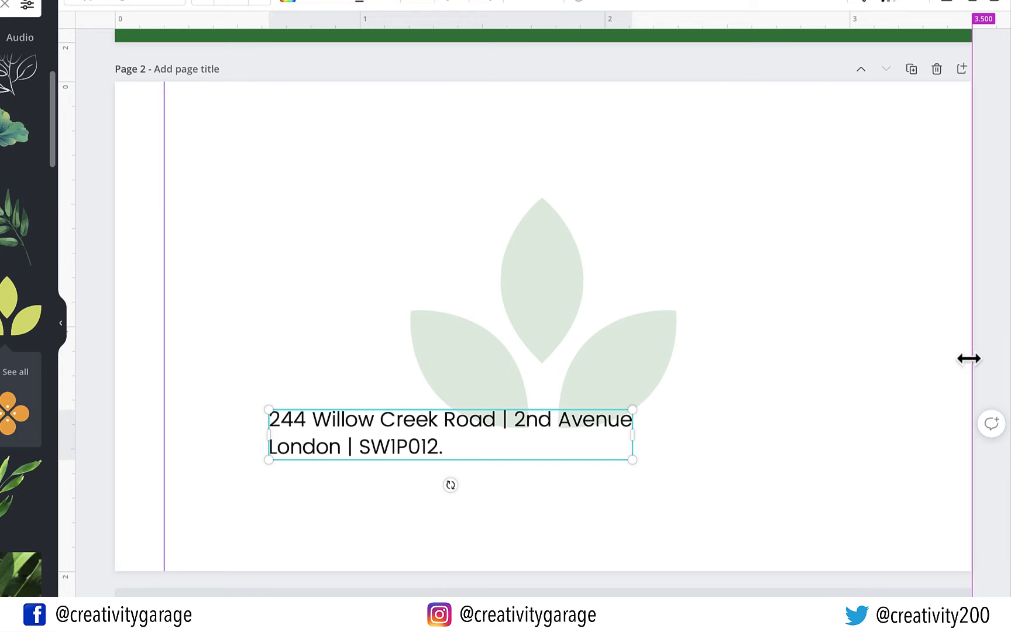
drag(970, 358, 925, 370)
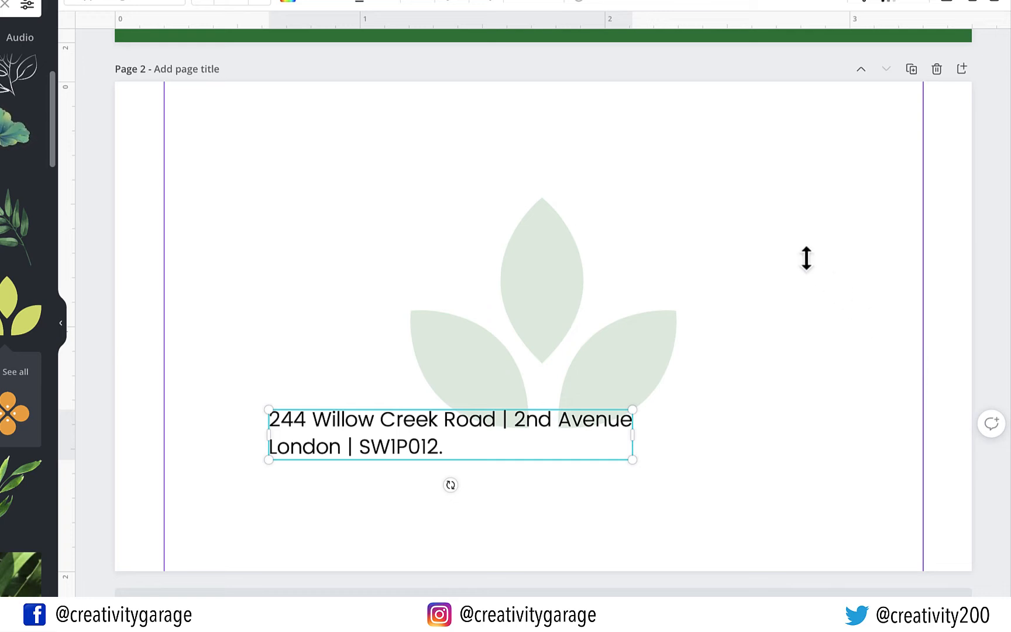
Add top and bottom guides at 0.2 in and 1.85 in, then move the address bottom-left
drag(553, 24, 551, 81)
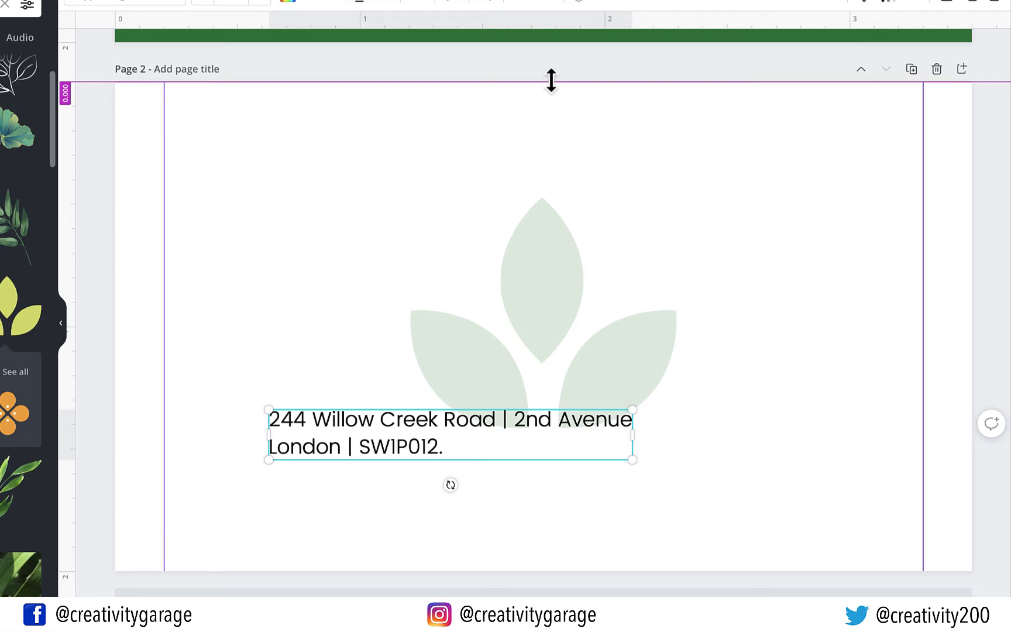
drag(551, 80, 553, 131)
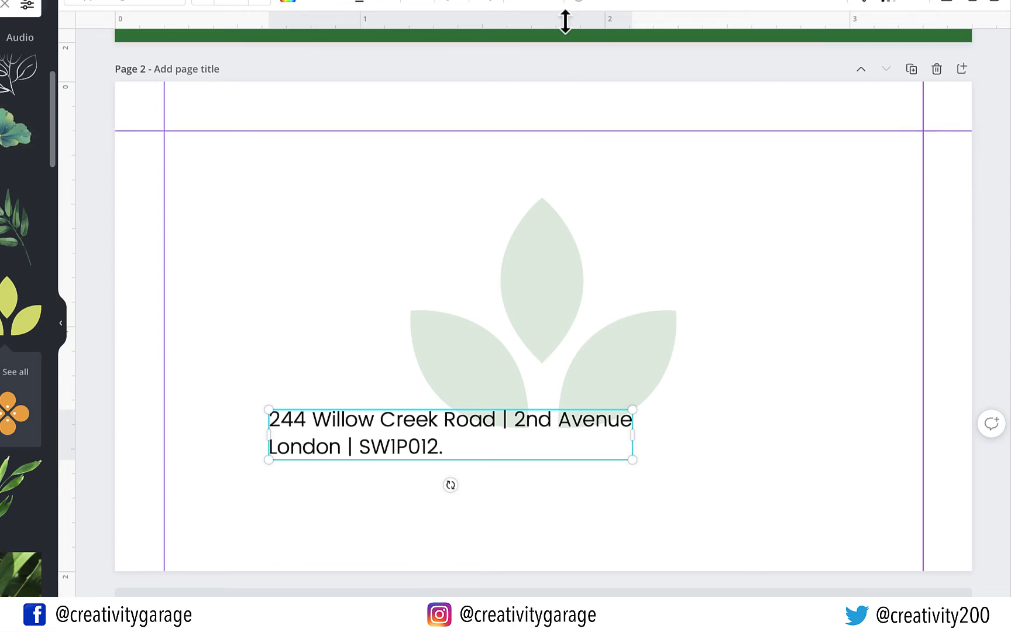
drag(566, 19, 620, 545)
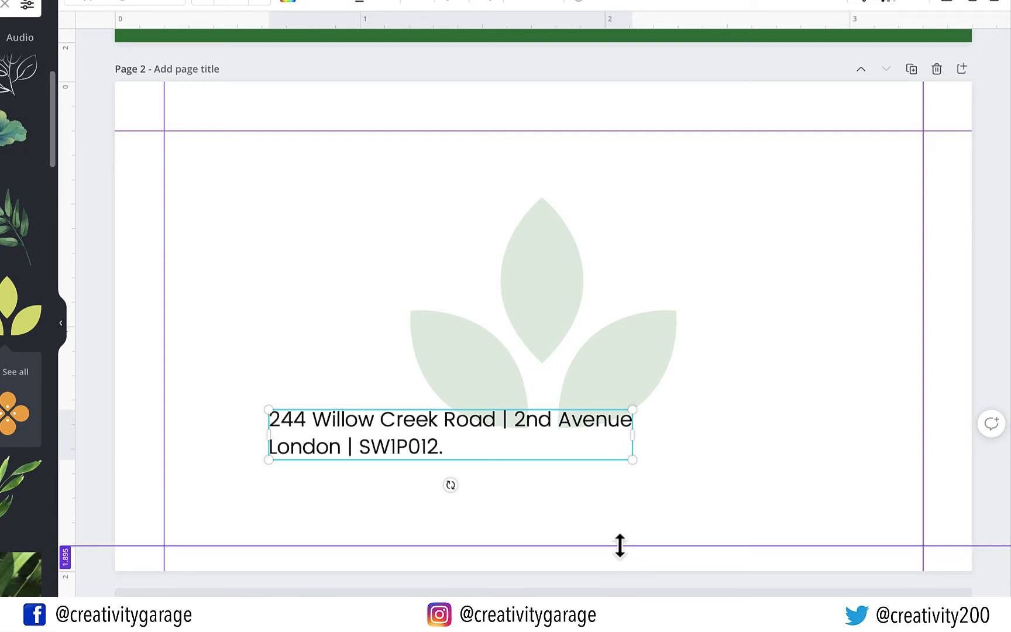
drag(619, 545, 624, 522)
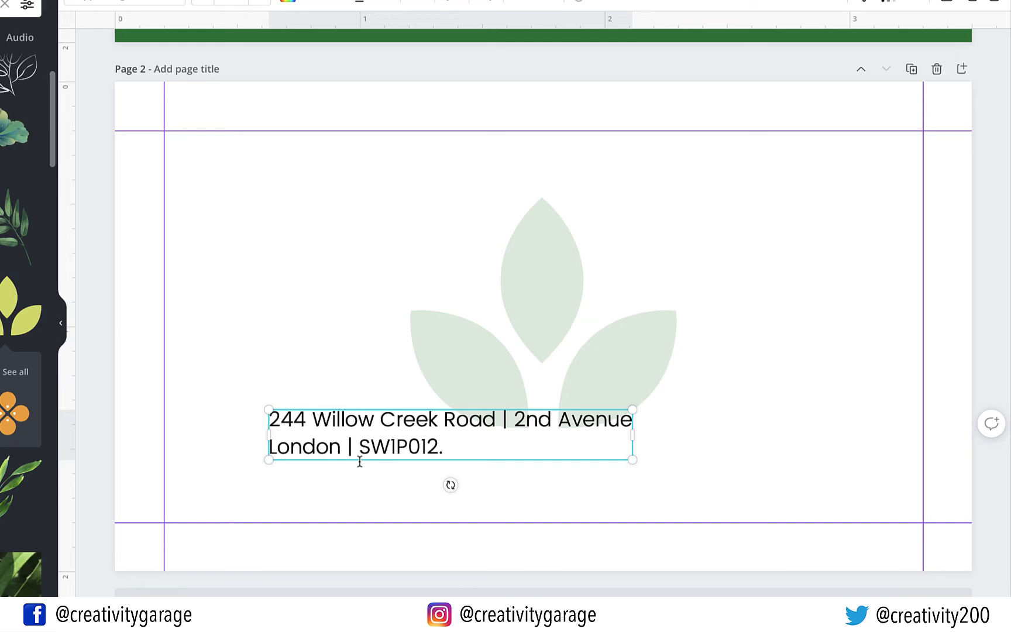
drag(408, 463, 316, 530)
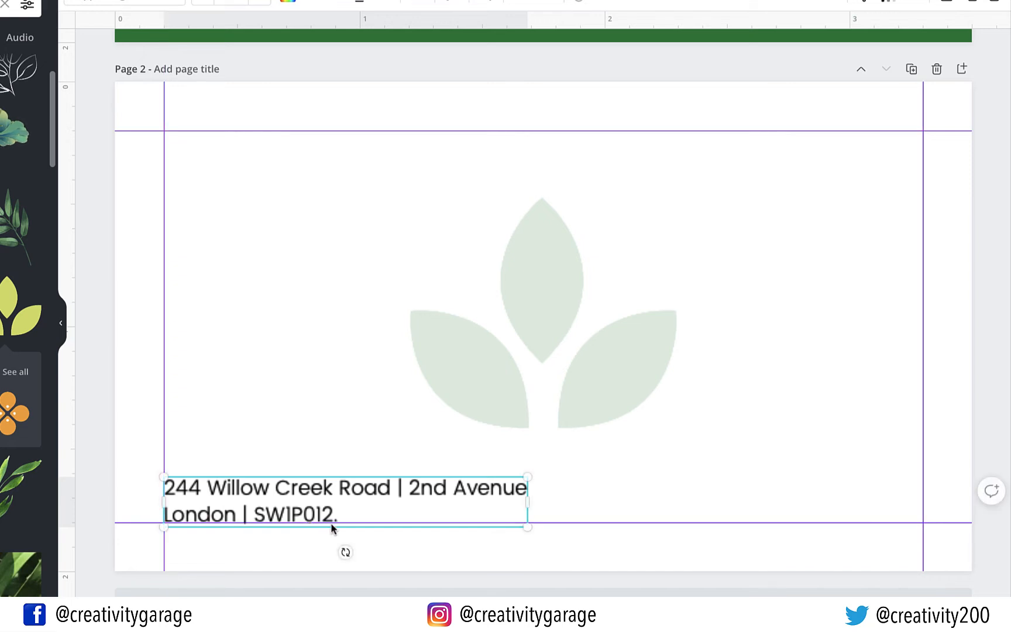
Duplicate the address text onto the right half of the card back
click(724, 468)
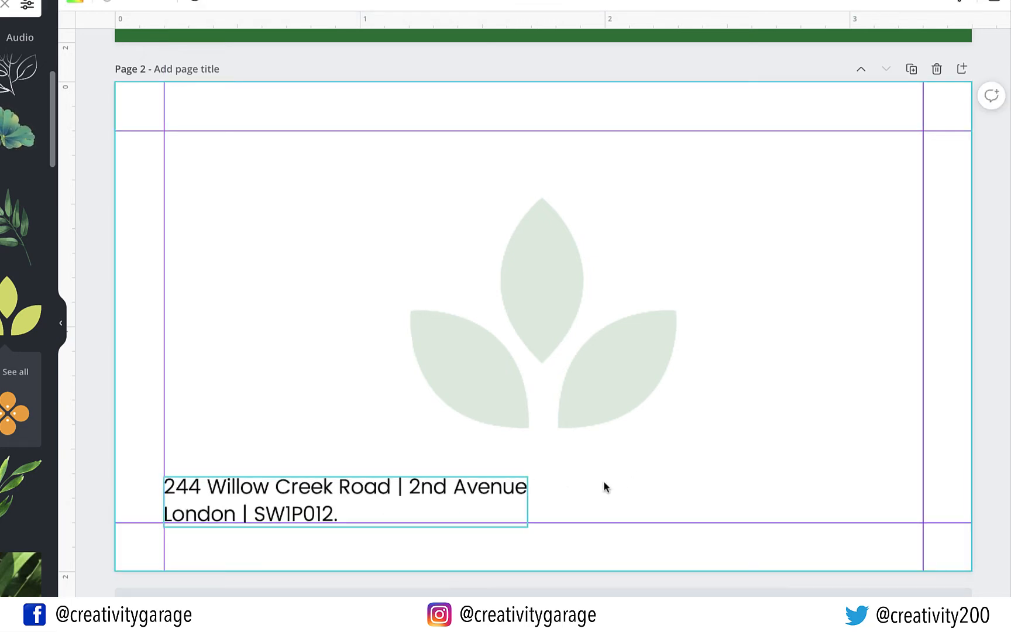
click(511, 498)
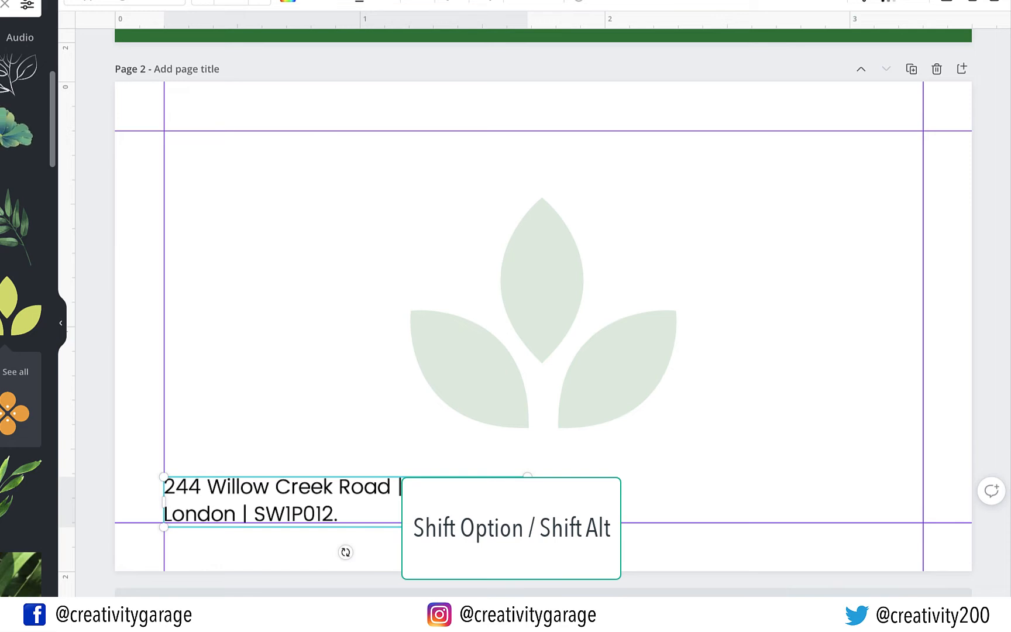
click(568, 495)
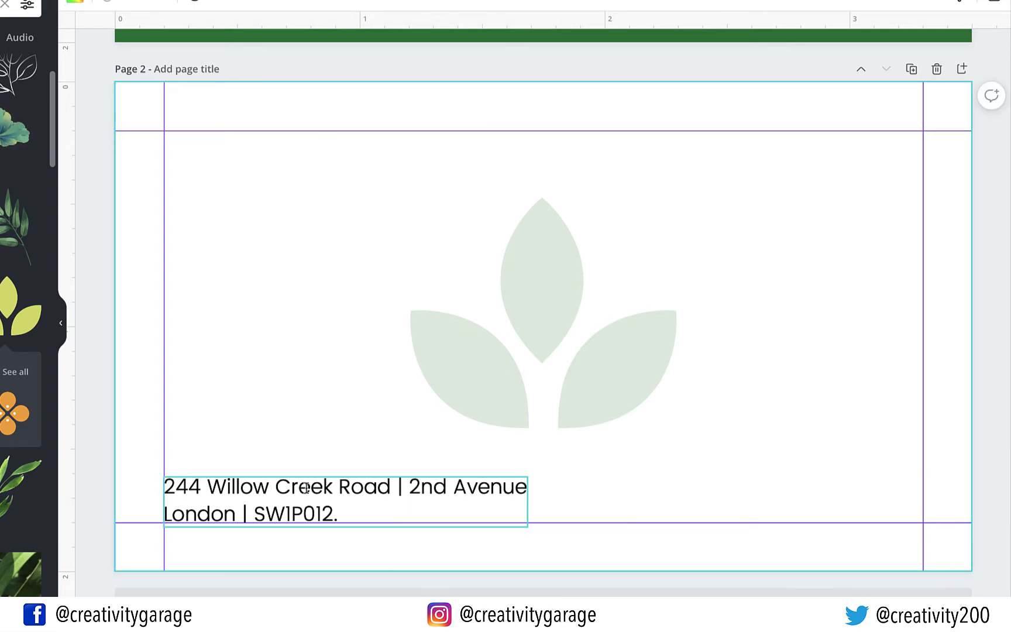
drag(301, 484, 698, 448)
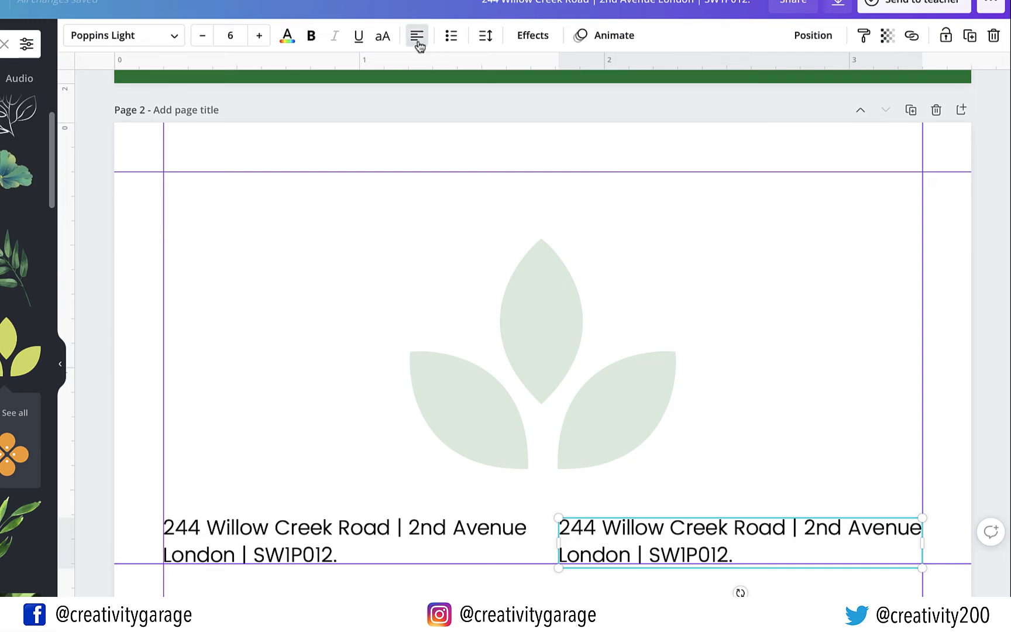
Right-align the copied address text and shift it up slightly
click(417, 41)
click(419, 42)
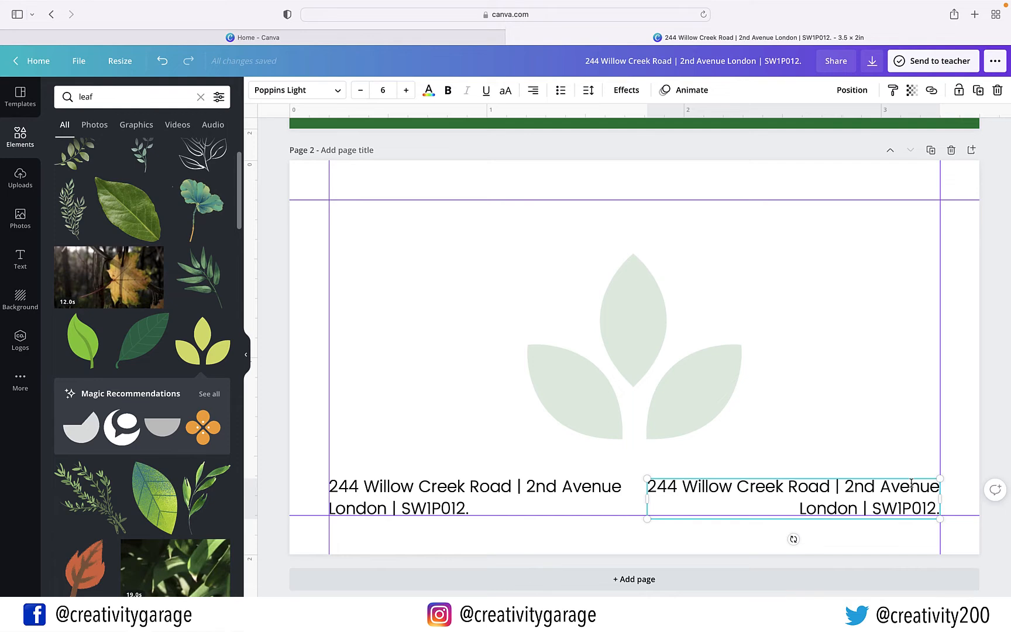
drag(887, 522, 881, 496)
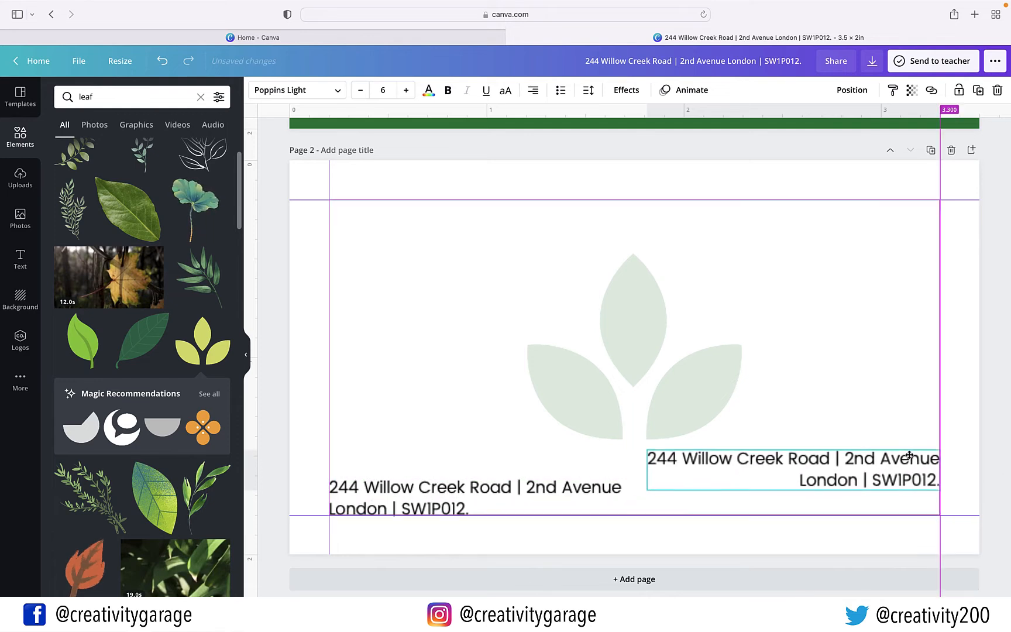
Replace the copy with e-mail, Facebook, Instagram and phone-number lines, bottom-aligned with the address
double_click(907, 460)
text(www.natura)
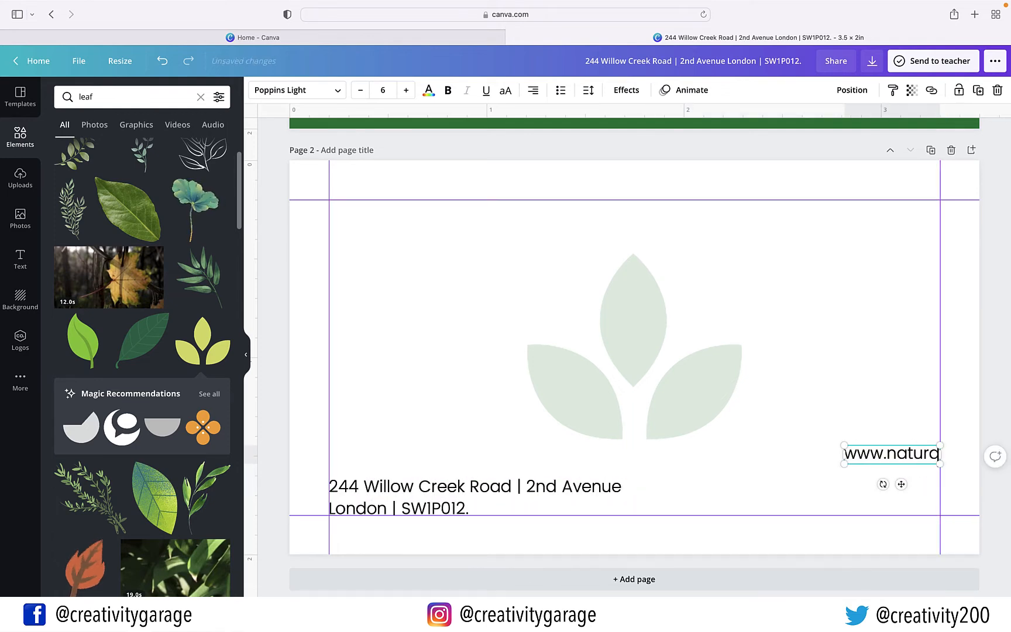
key(BackSpace)
key(BackSpace)
key(BackSpace)
key(BackSpace)
key(BackSpace)
key(BackSpace)
key(BackSpace)
key(BackSpace)
key(BackSpace)
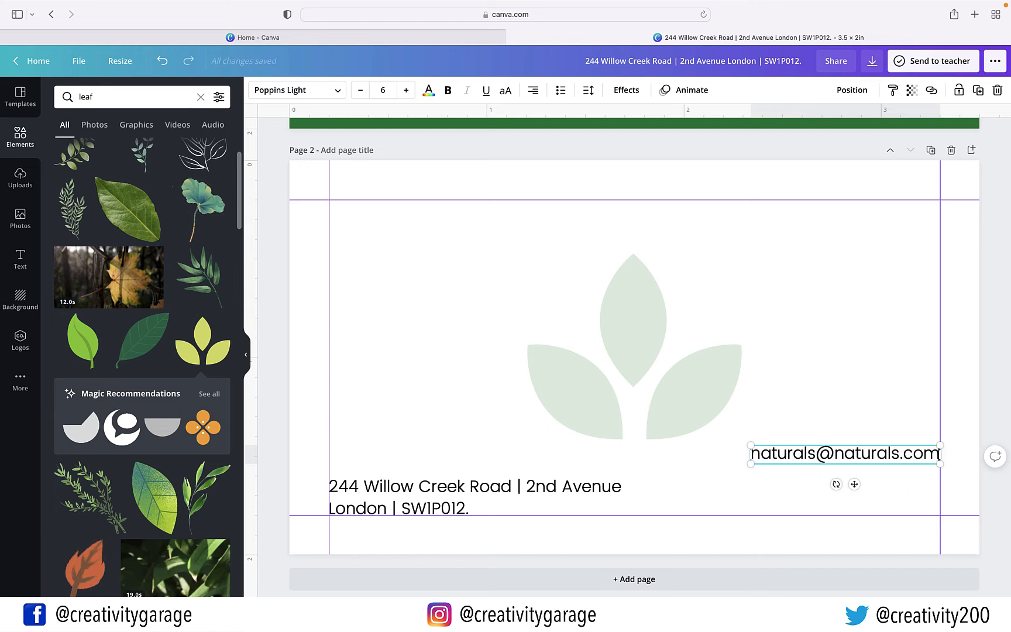
key(Return)
text(Facebook | @naturals)
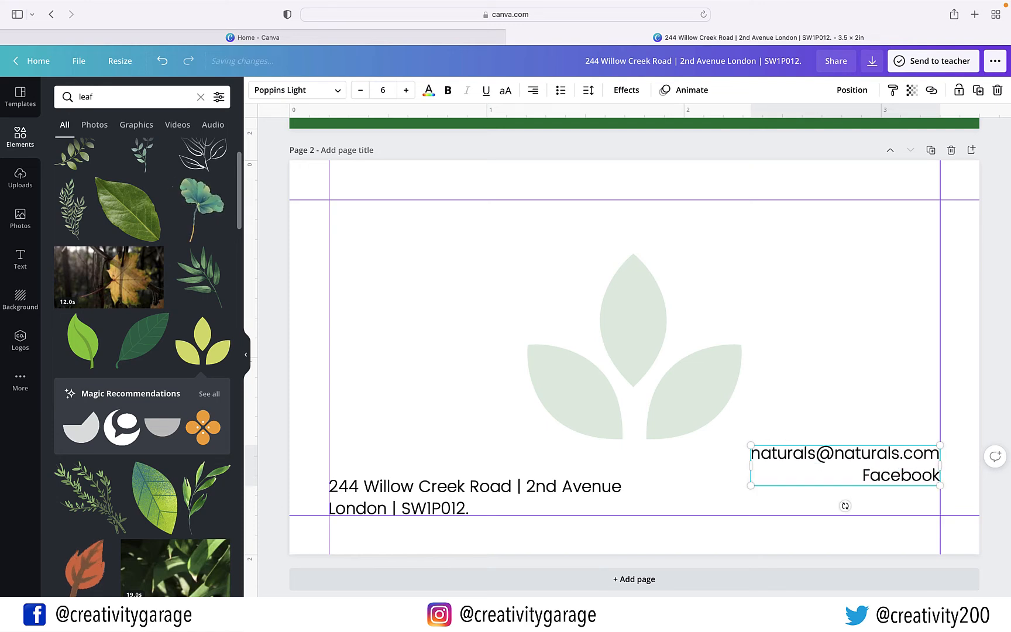
key(Return)
text(Instagram | @naturals )
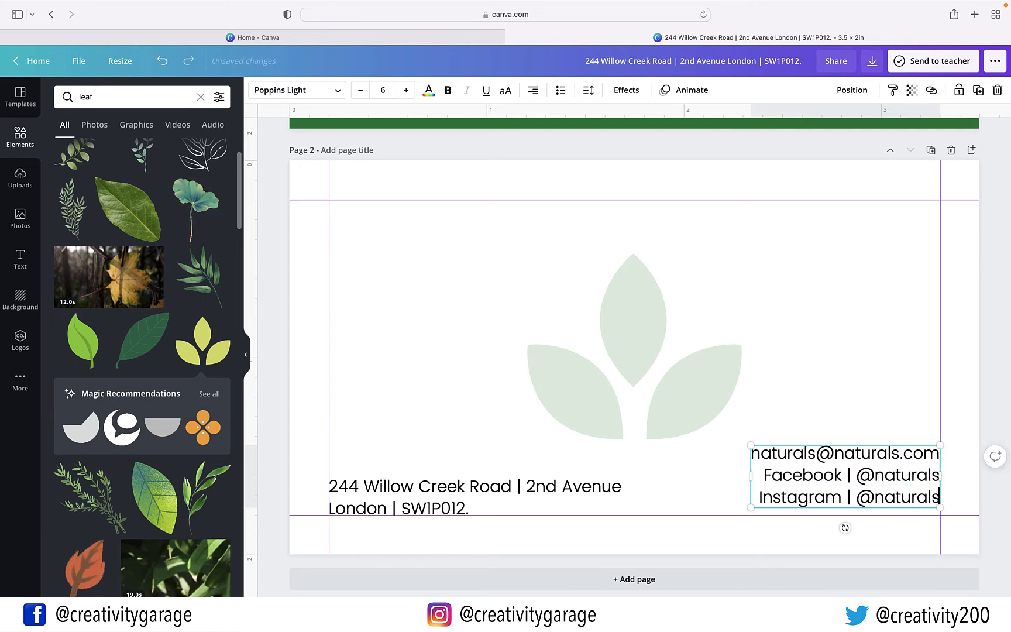
text(Contact # | +44-12)
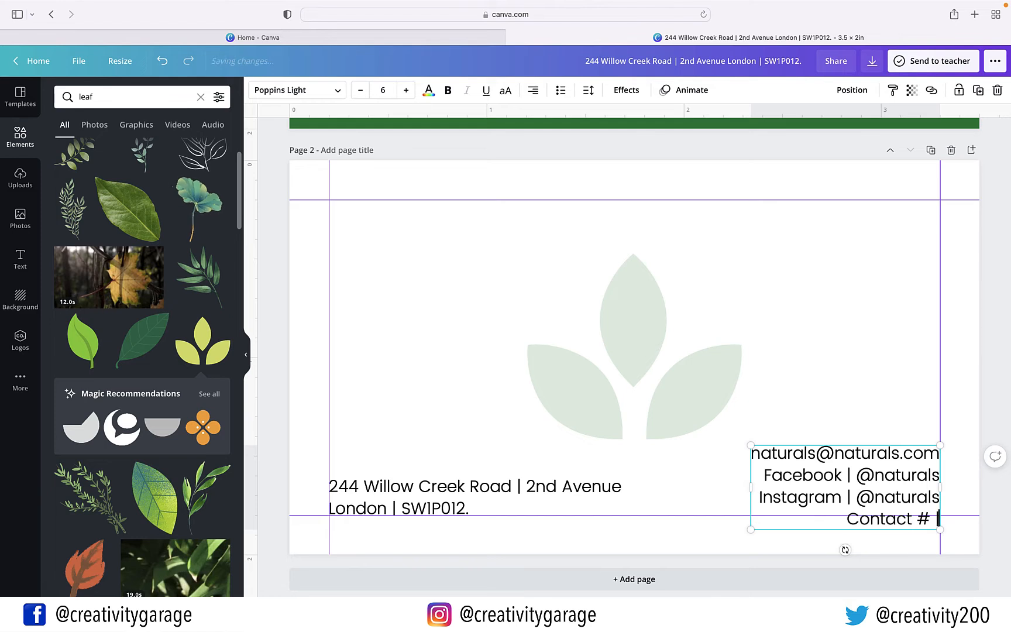
text(3456789)
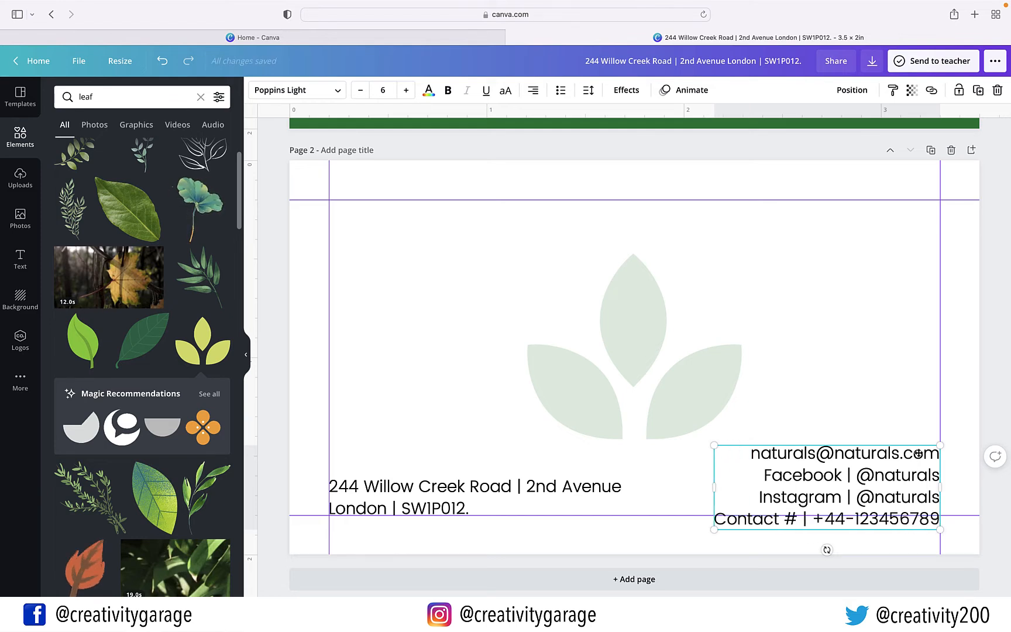
mouse_move(919, 443)
mouse_down()
mouse_move(919, 425)
mouse_move(919, 433)
mouse_up()
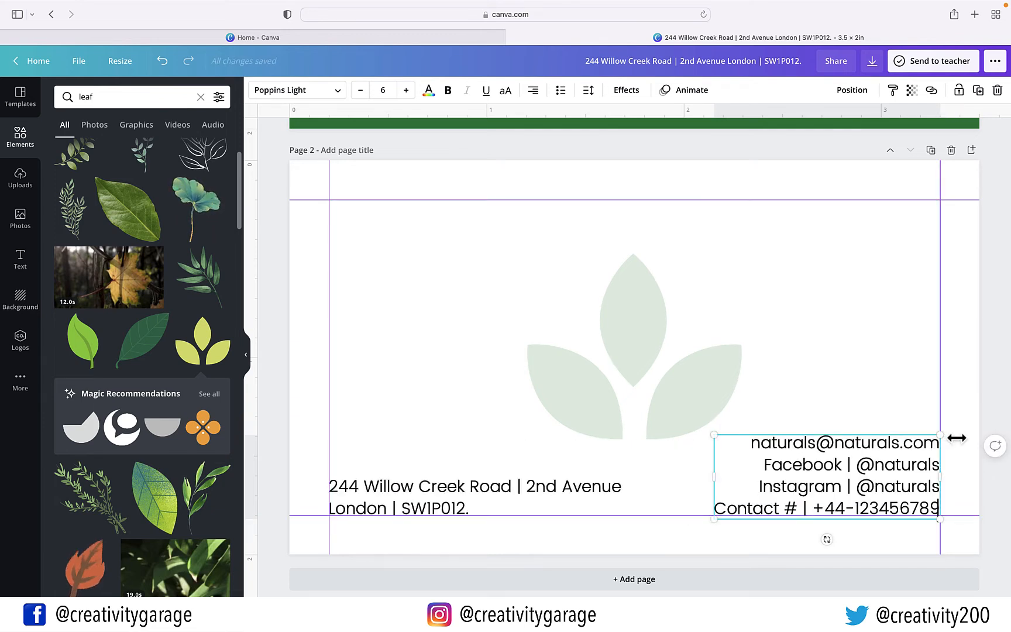
click(968, 456)
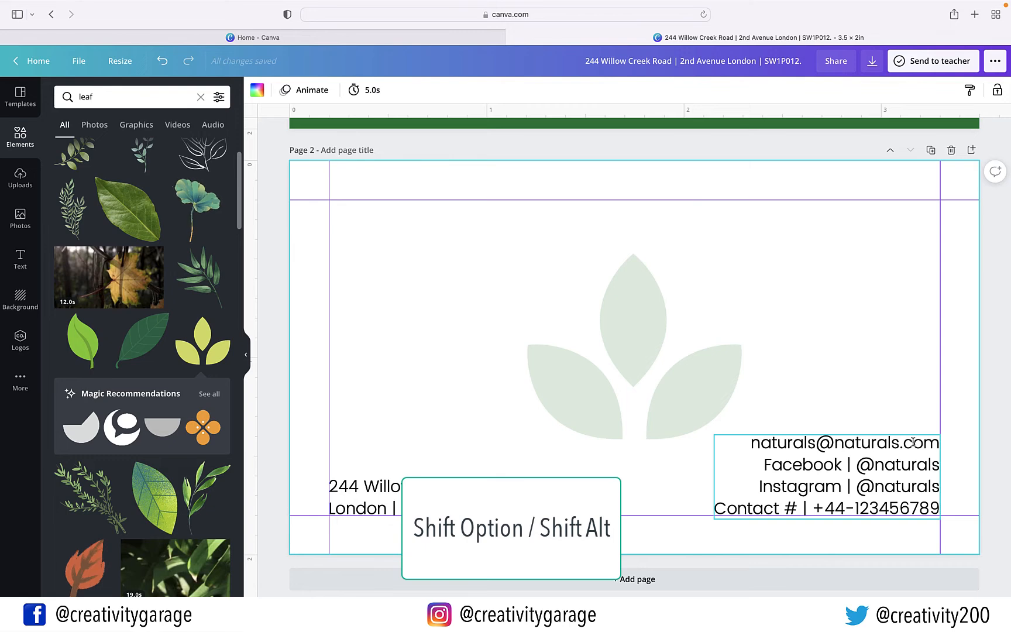
Copy the contact block to the top-right and replace its text with the person's name over 'Partner'
click(913, 442)
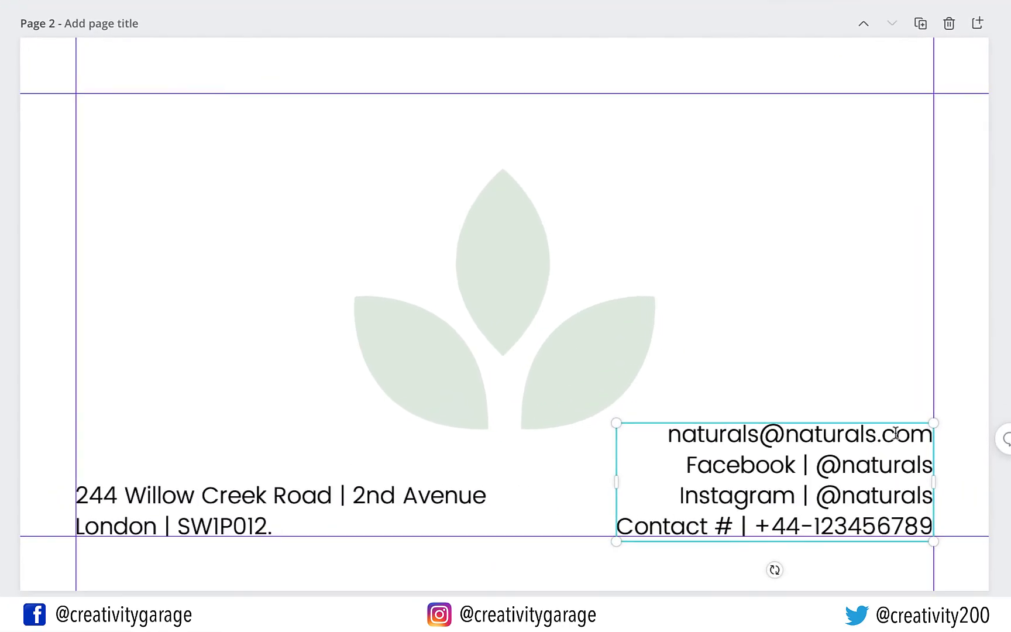
drag(896, 434, 906, 104)
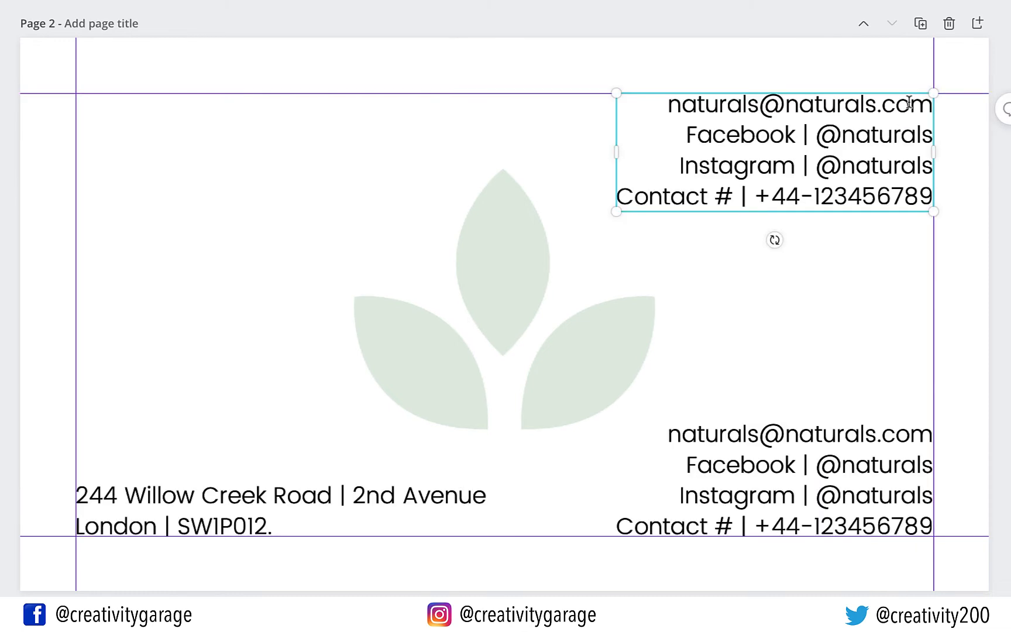
double_click(884, 137)
key(ctrl+a)
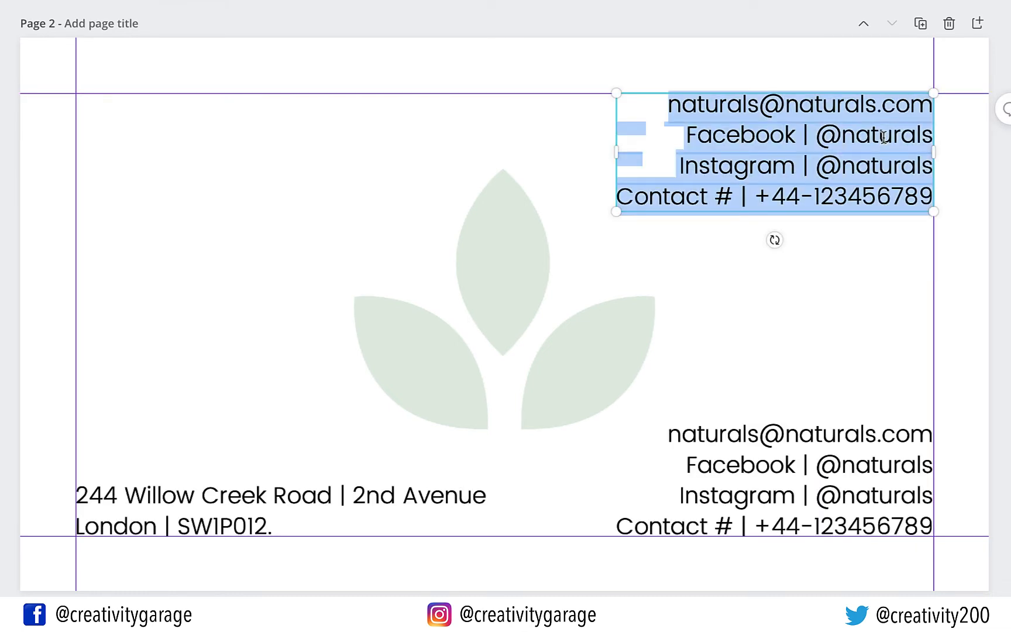
key(BackSpace)
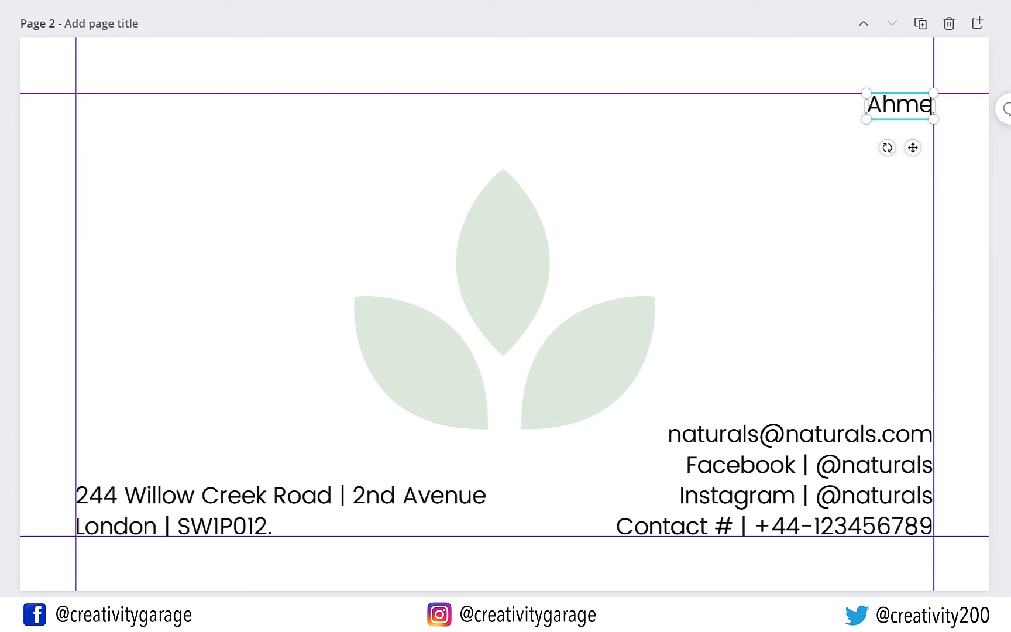
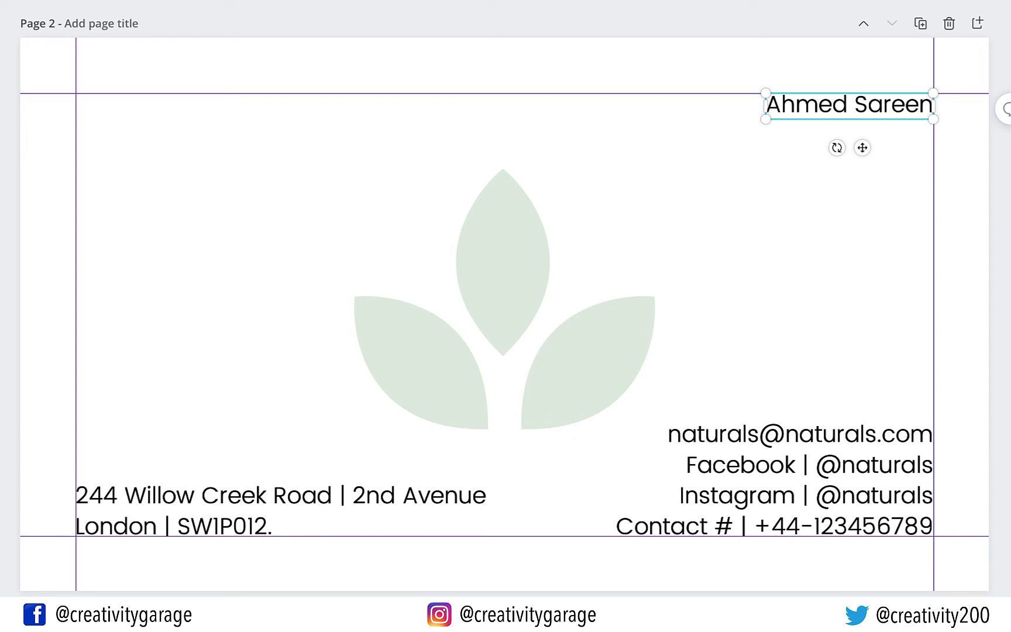
key(Return)
text(Partner)
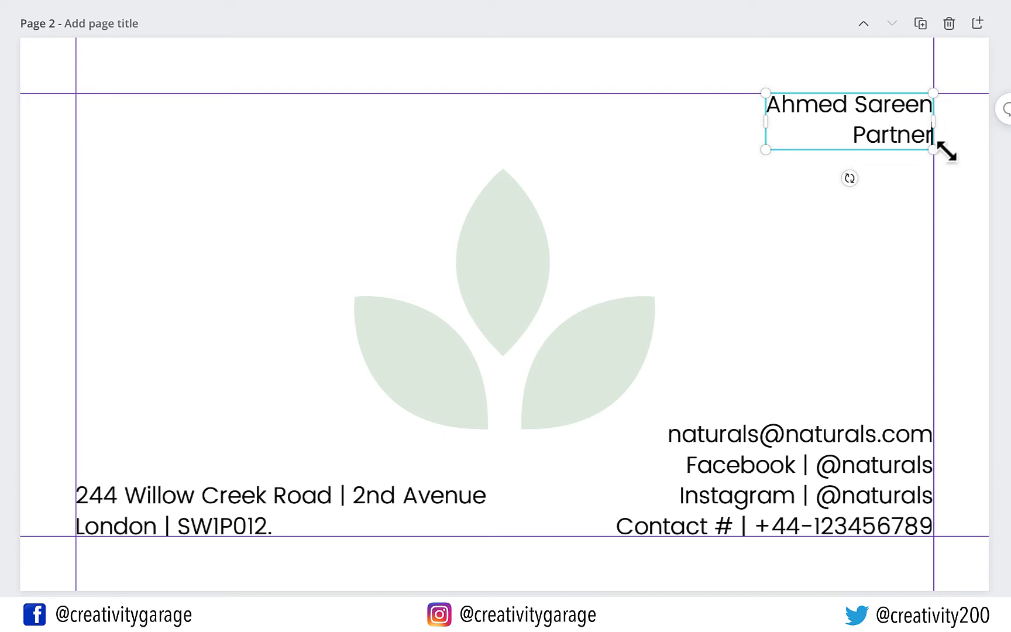
Set the name line in Poppins Medium
drag(767, 105, 935, 95)
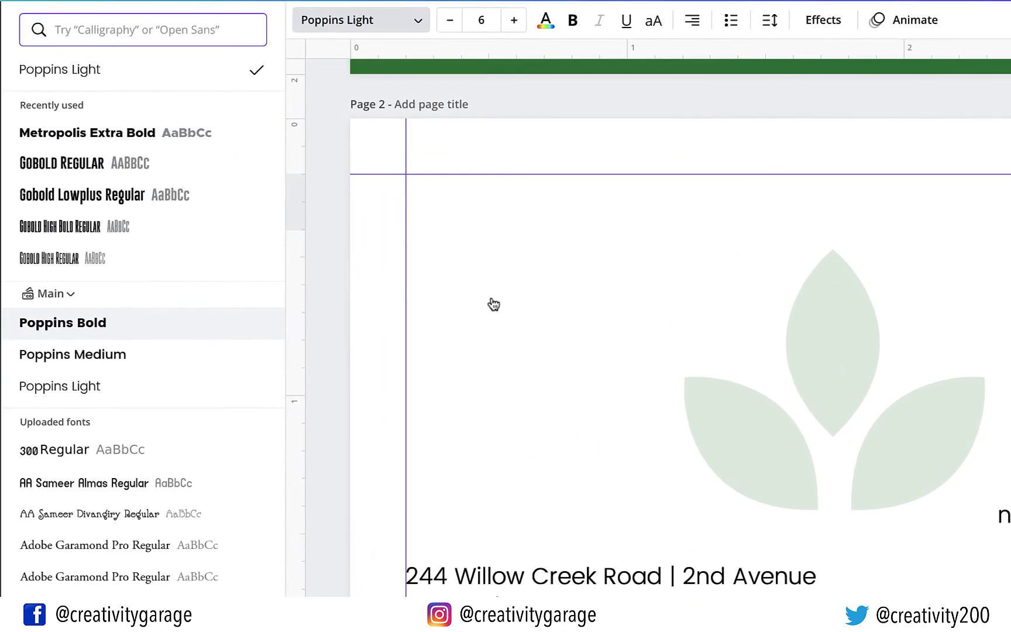
click(130, 355)
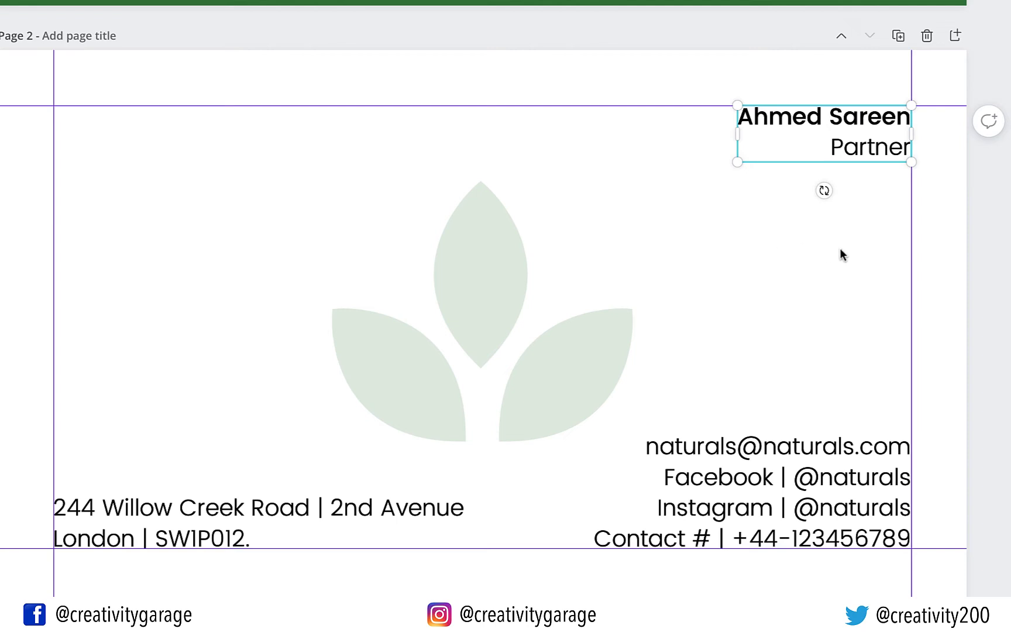
click(858, 148)
click(850, 229)
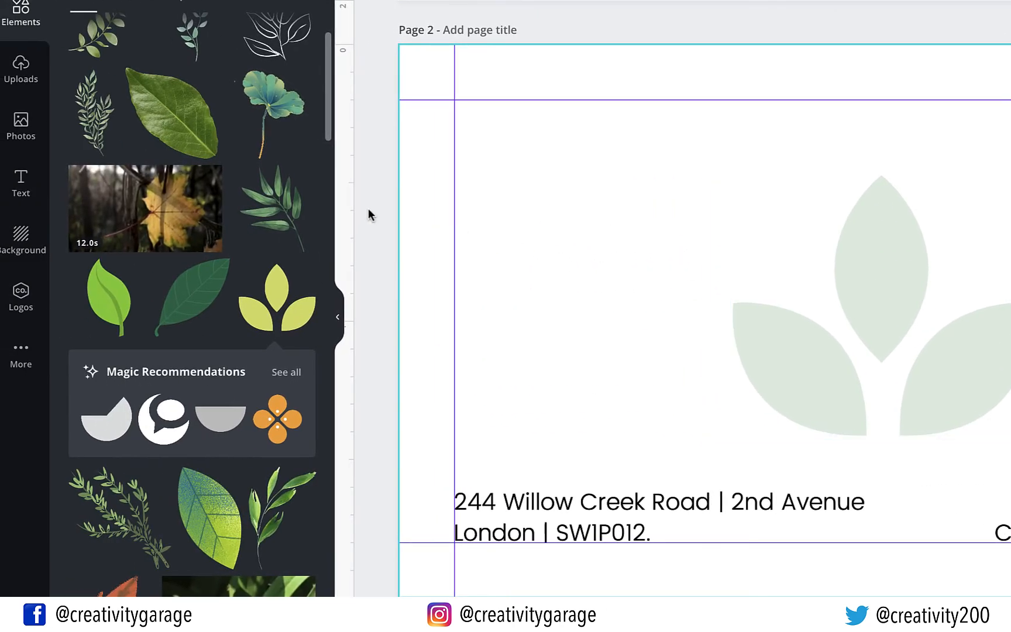
Add the GLOW neon text style, shrink it, and move it to the card's top-left corner
click(20, 182)
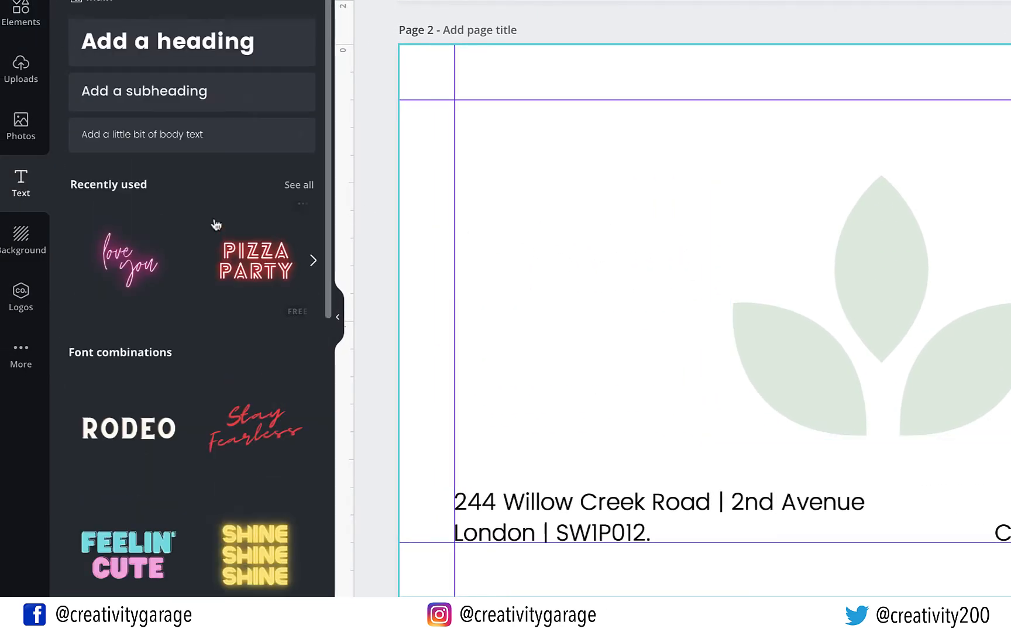
scroll(216, 225, down, 3)
scroll(216, 224, down, 10)
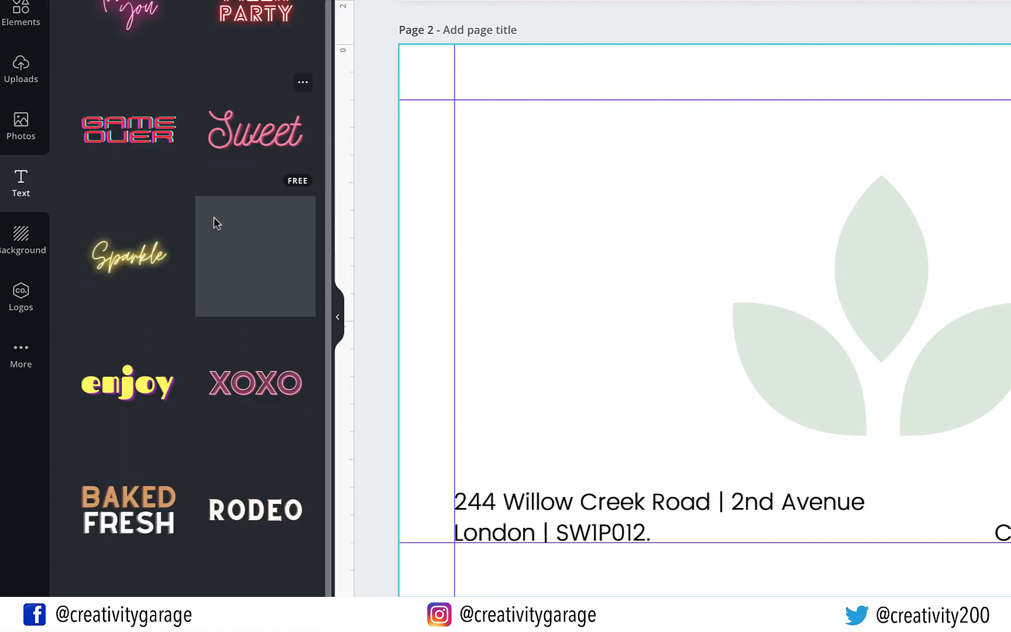
scroll(270, 181, up, 1)
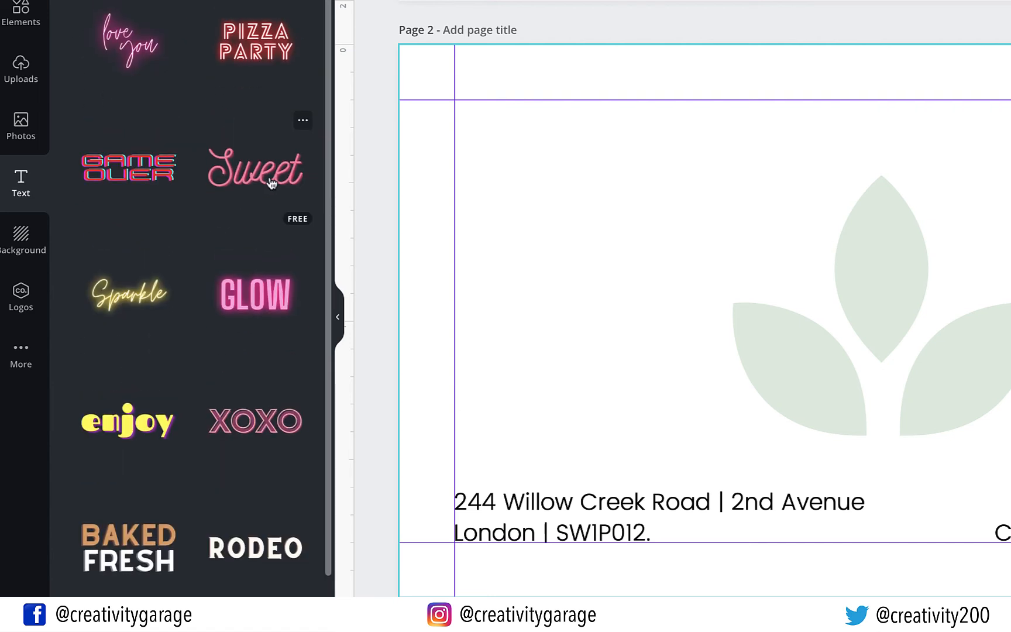
scroll(249, 302, down, 1)
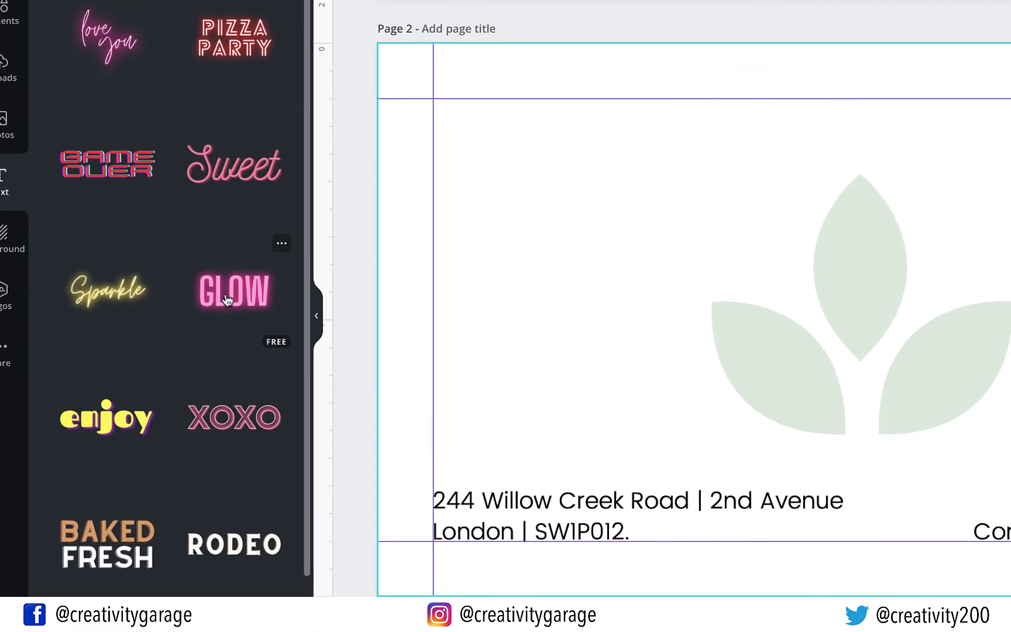
click(249, 301)
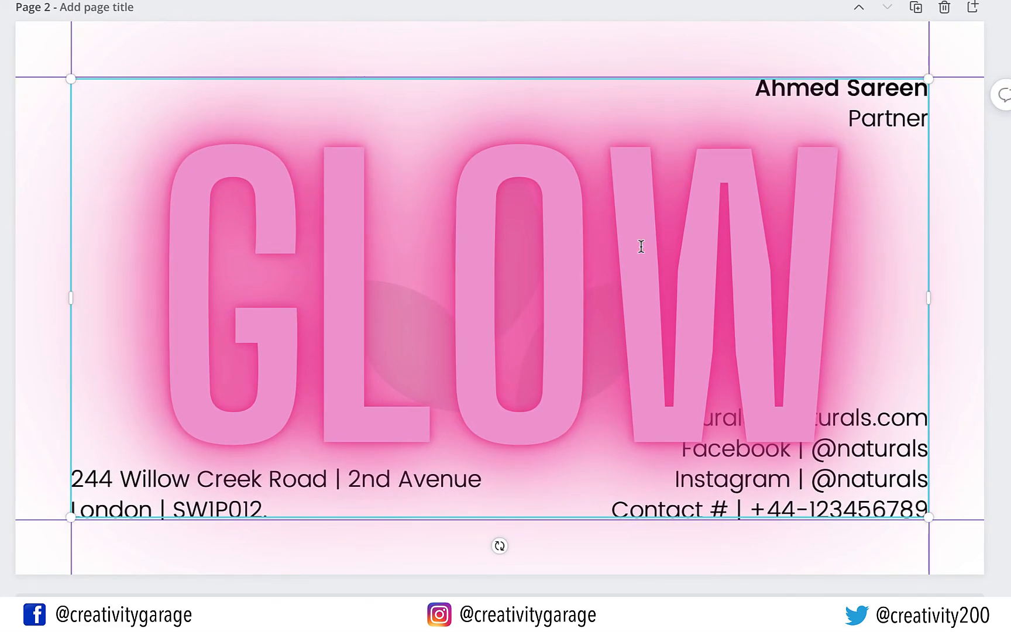
drag(810, 240, 798, 218)
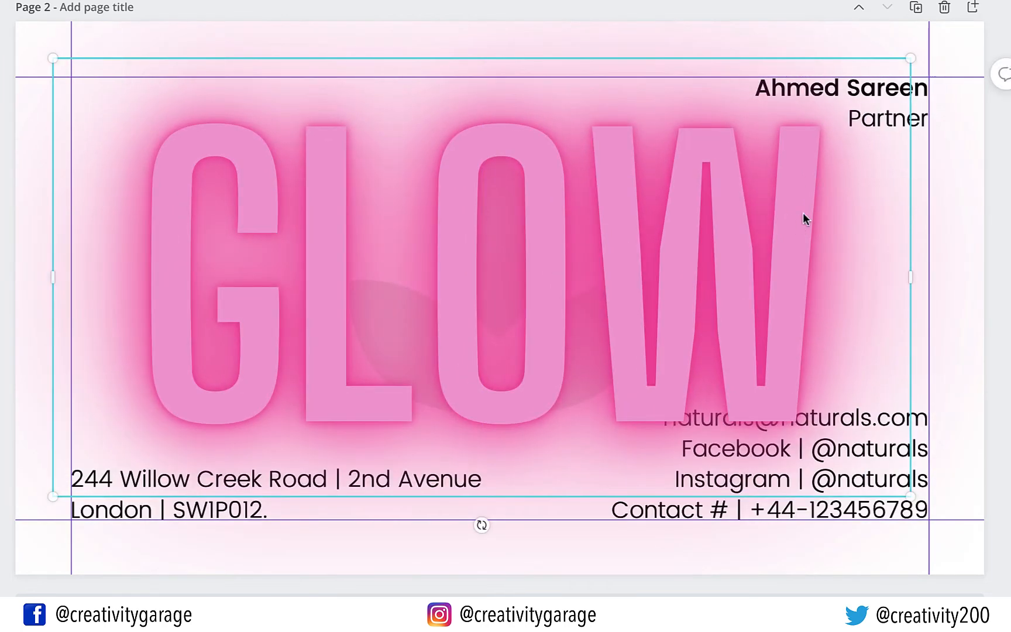
drag(911, 56, 338, 351)
drag(237, 440, 254, 182)
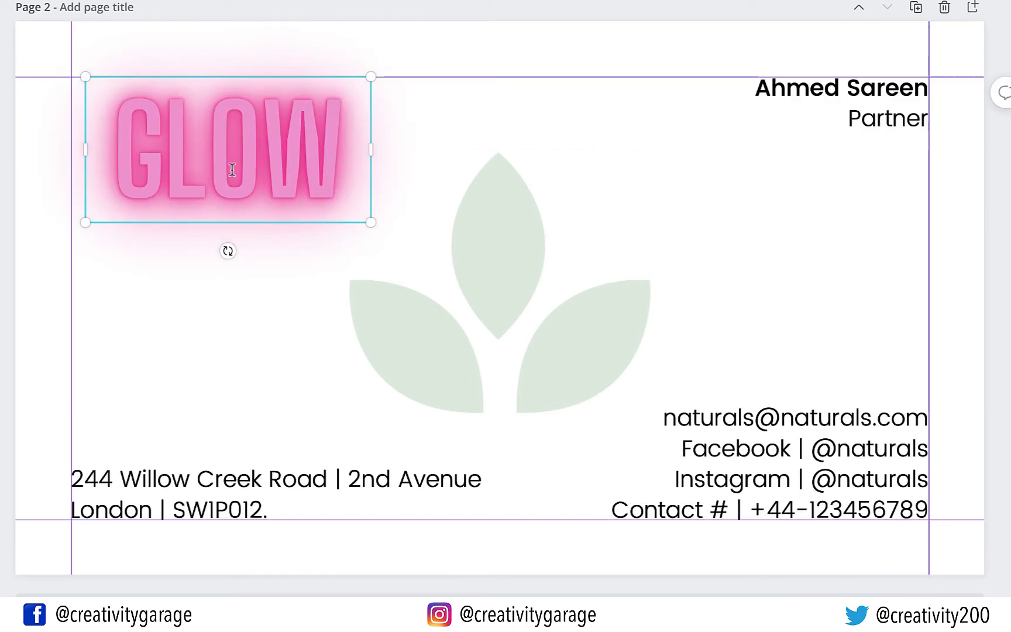
Change the text to NATURALS on one line and scale it to fit the top-left margin
double_click(207, 154)
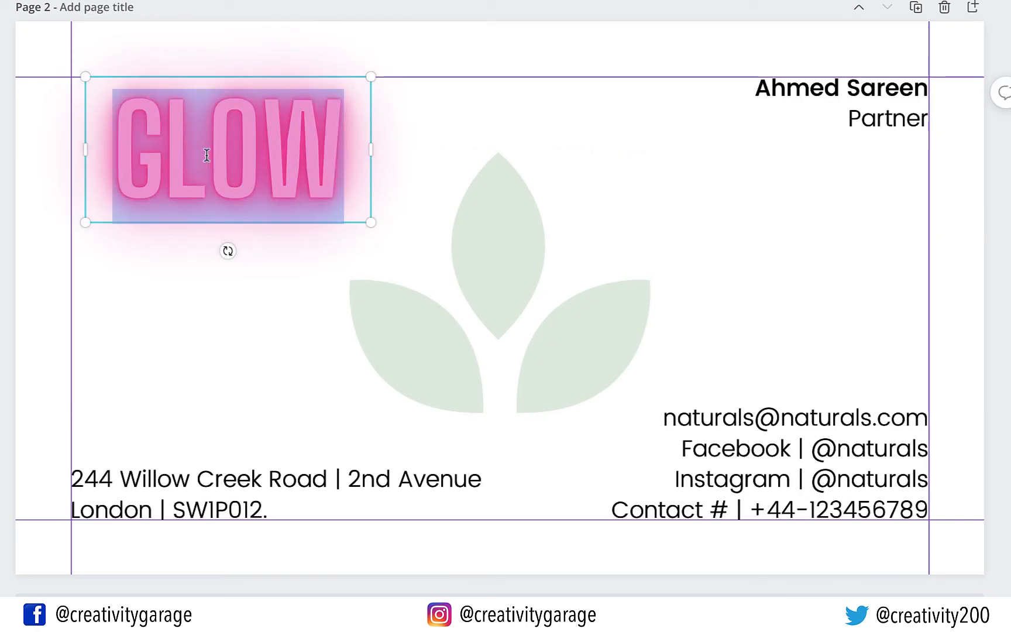
text(NATURALS)
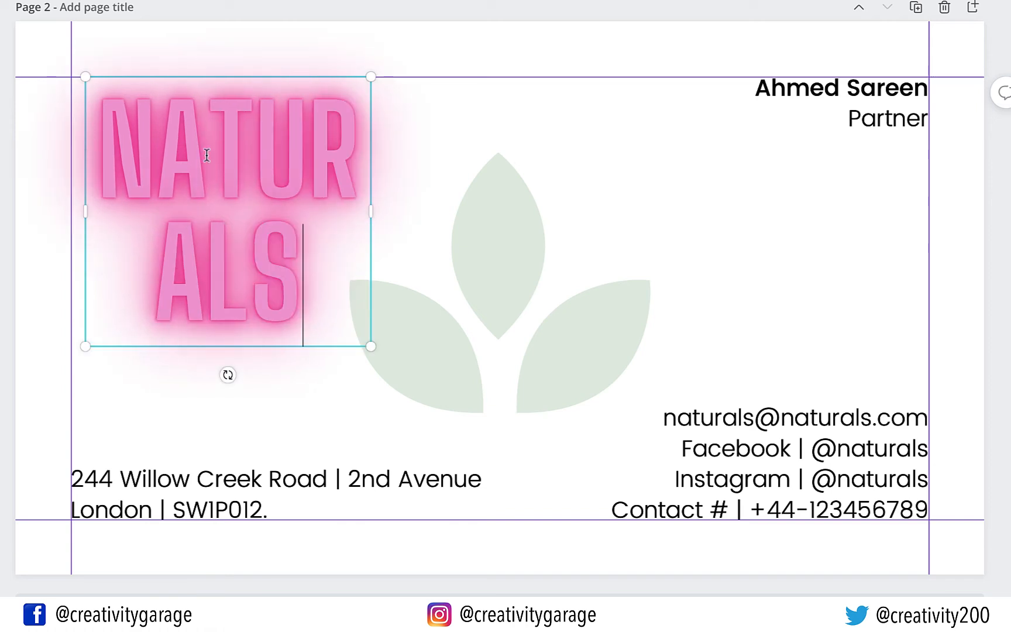
drag(351, 206, 535, 189)
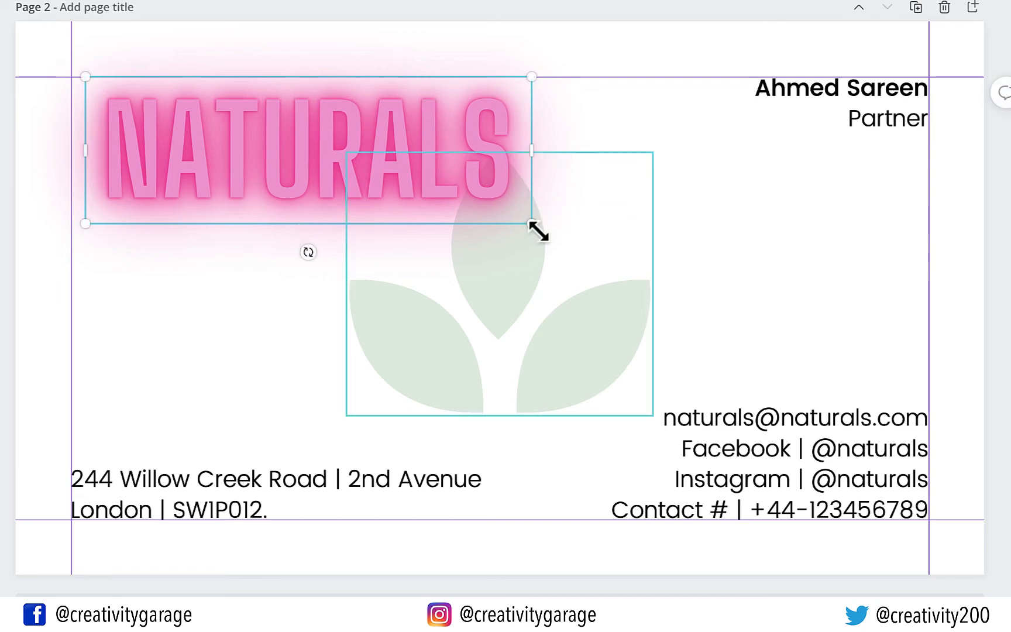
drag(536, 228, 344, 168)
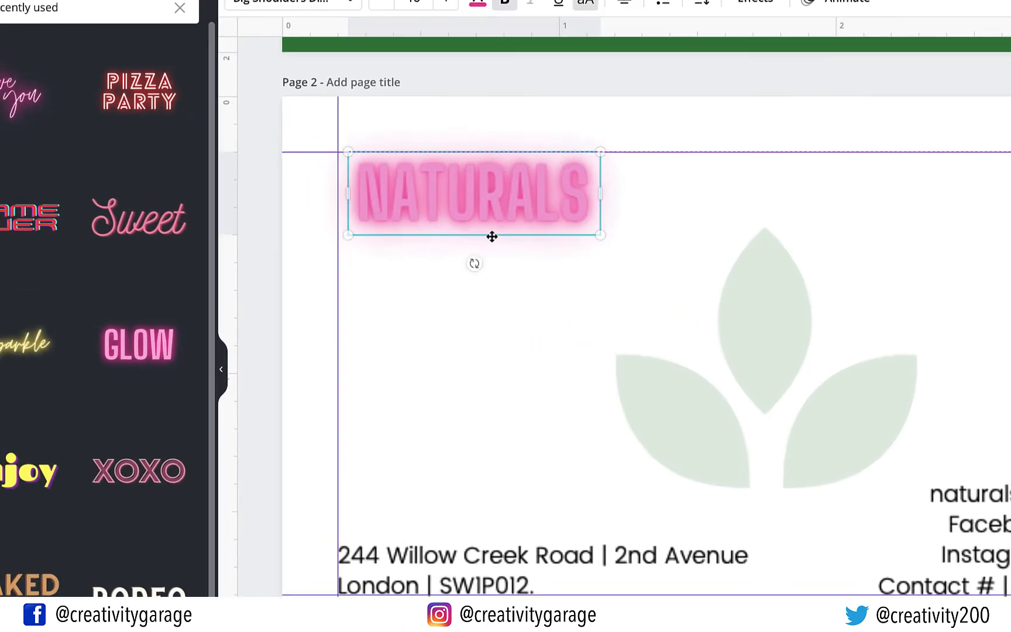
drag(492, 236, 489, 235)
drag(564, 257, 560, 258)
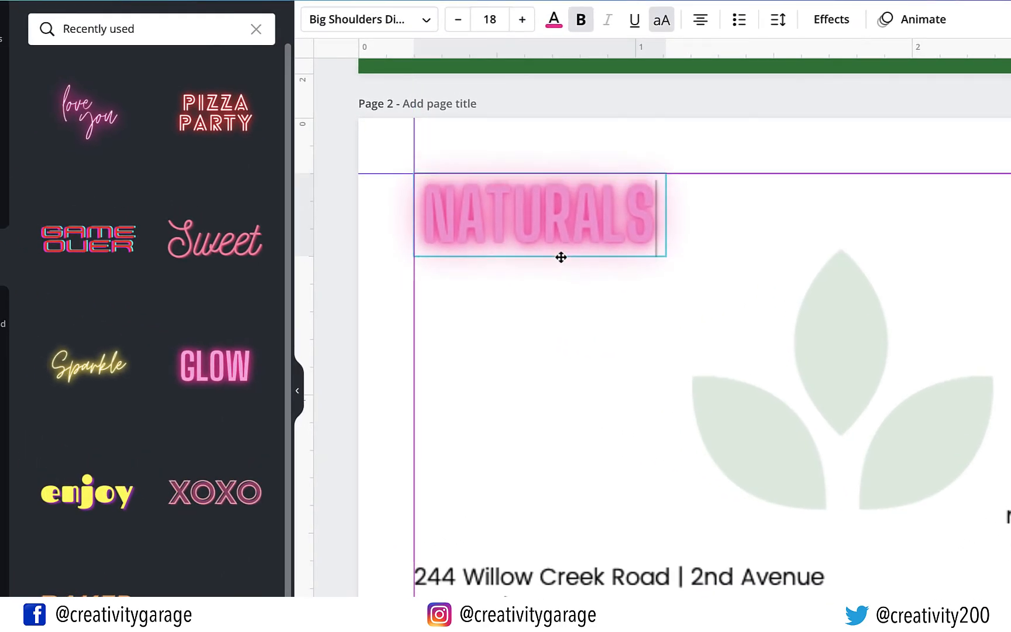
Change the NATURALS text colour to the dark Green #008037 swatch
click(574, 231)
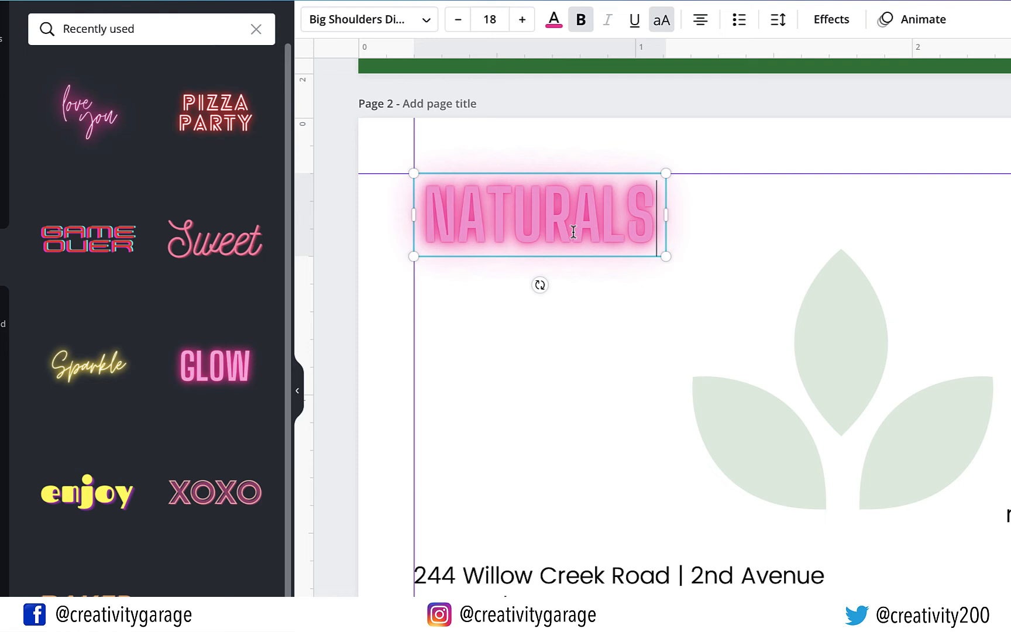
click(645, 311)
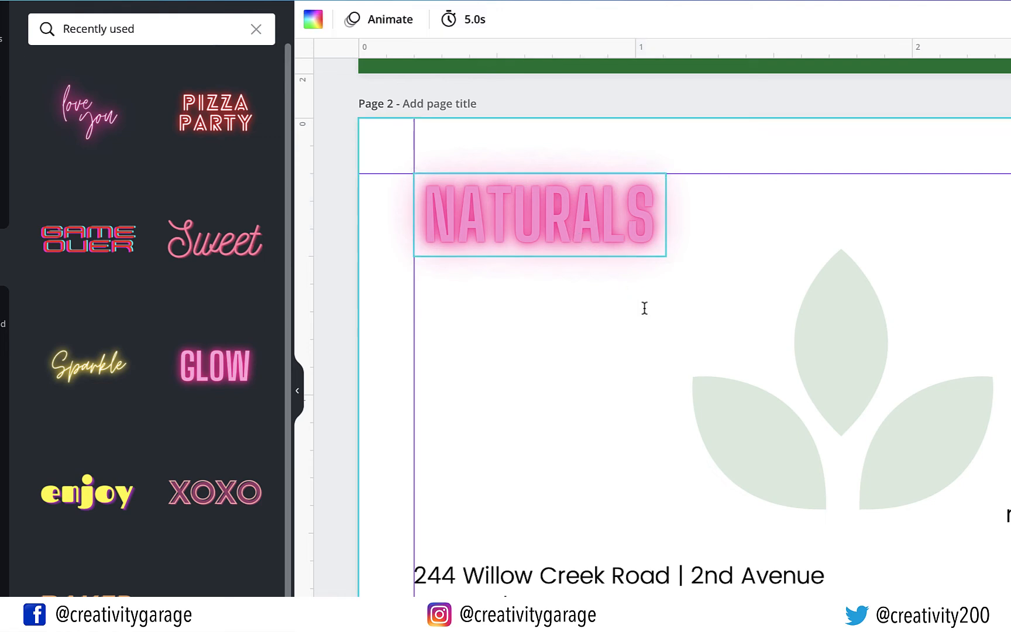
click(585, 224)
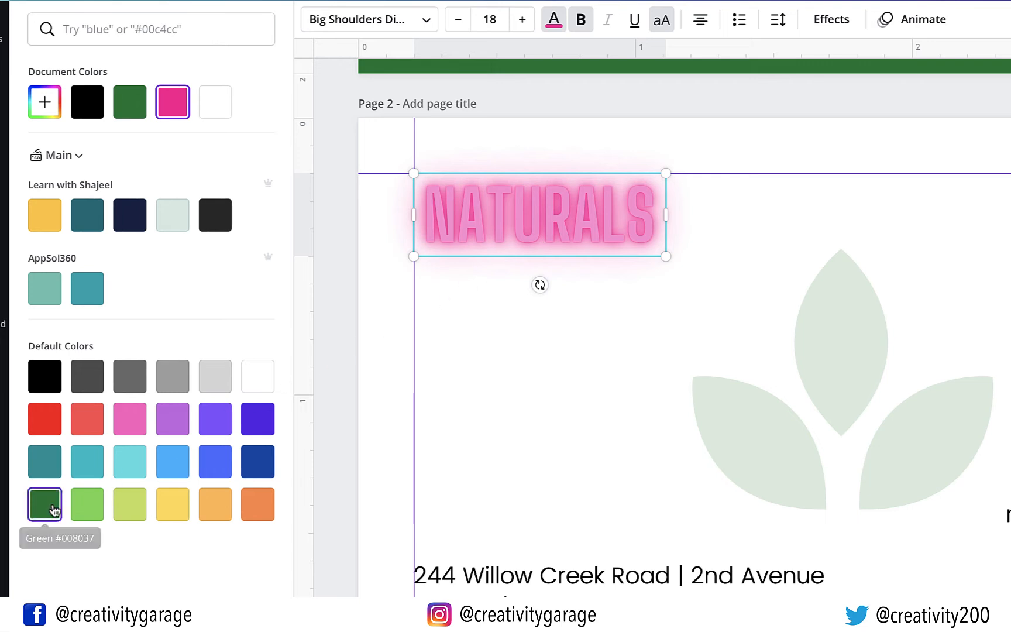
click(45, 502)
click(595, 361)
click(595, 361)
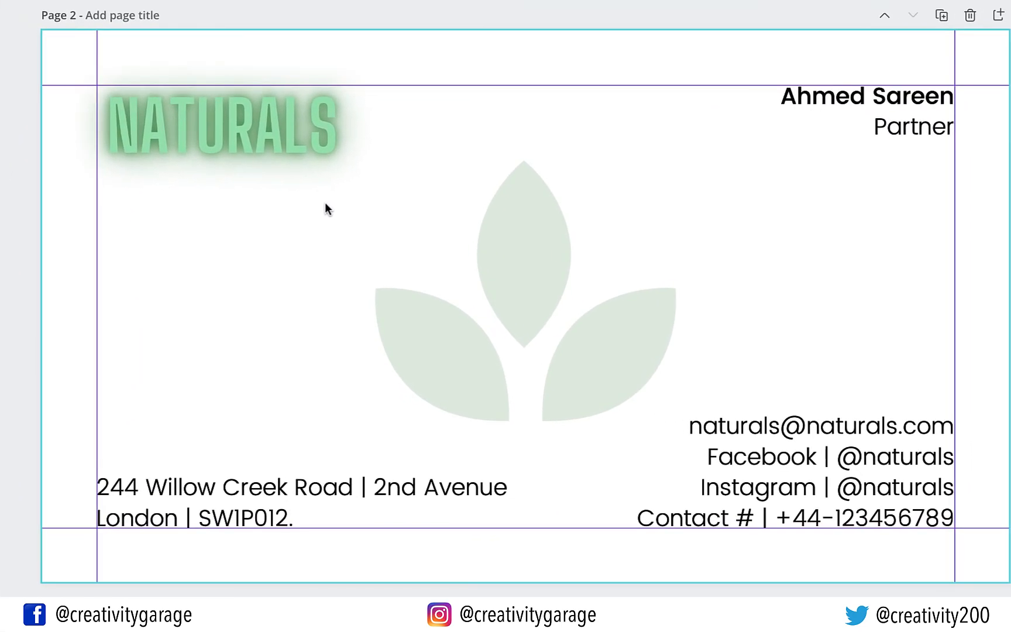
Enlarge NATURALS slightly and realign it against the top-left margins
click(635, 246)
drag(350, 169, 372, 176)
click(299, 205)
drag(289, 174, 290, 174)
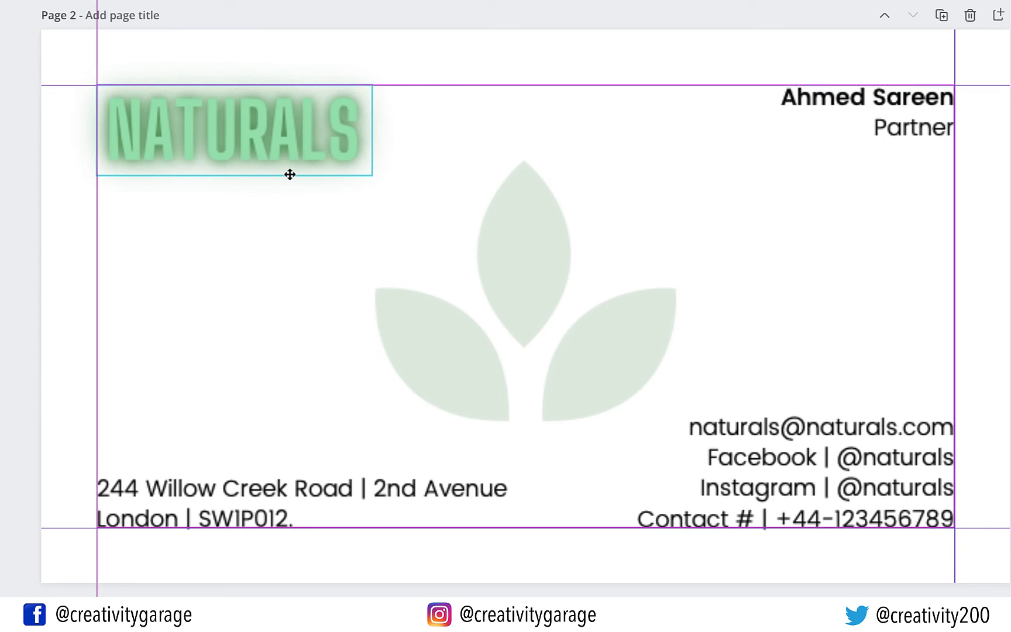
Nudge NATURALS with the arrow keys to fine-tune its position on the back
key(Left)
key(Left)
key(Left)
key(Left)
key(Up)
key(Up)
key(Up)
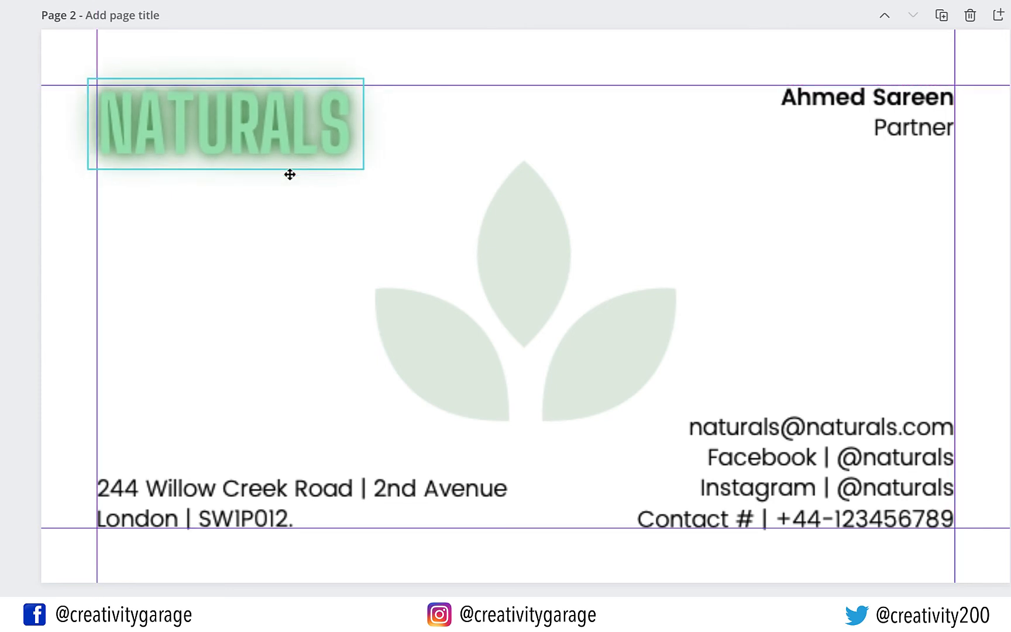
key(Up)
key(Right)
click(289, 172)
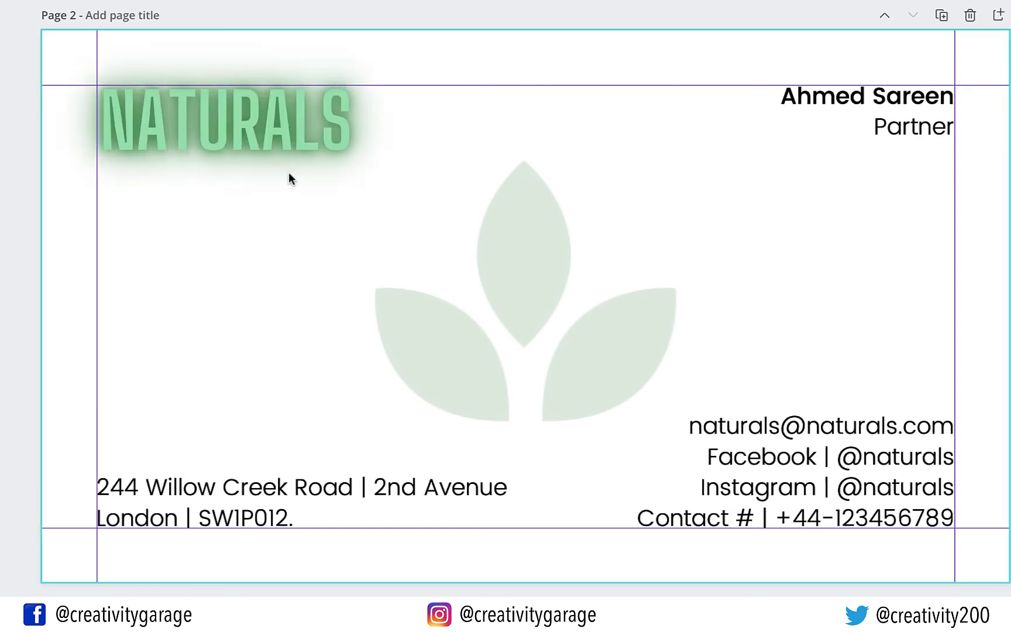
Alt-drag a copy of NATURALS onto the front card below the leaf logo
scroll(289, 172, up, 5)
scroll(289, 172, up, 2)
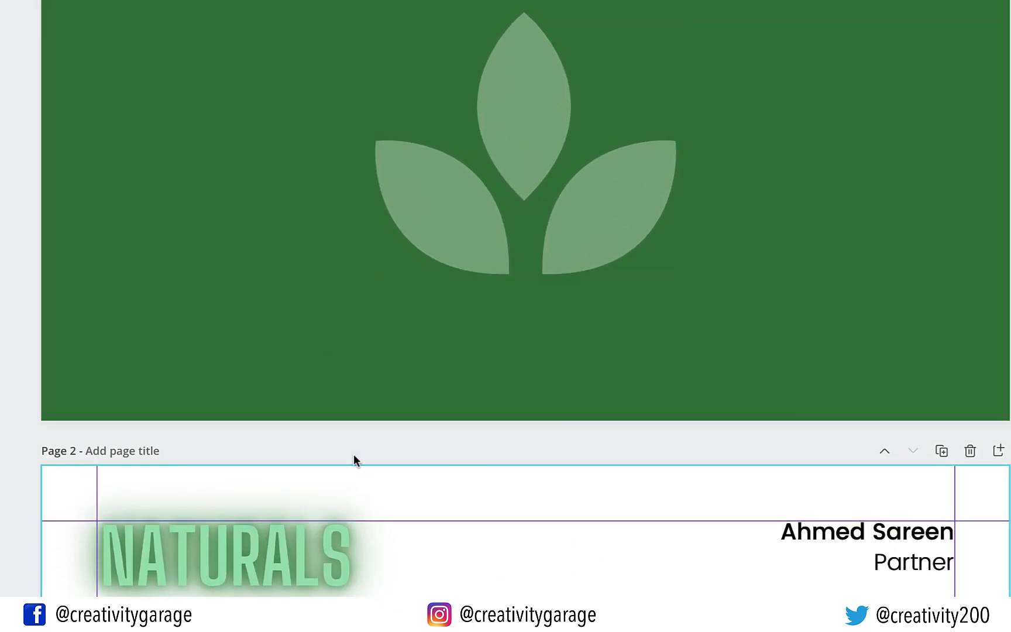
scroll(354, 457, down, 5)
scroll(353, 454, down, 1)
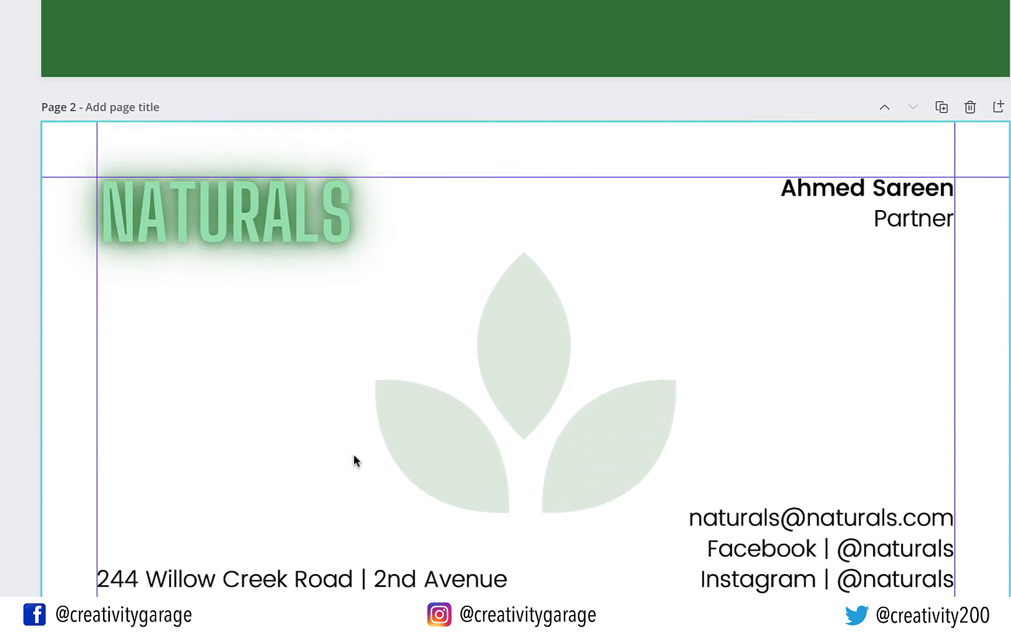
scroll(312, 534, up, 5)
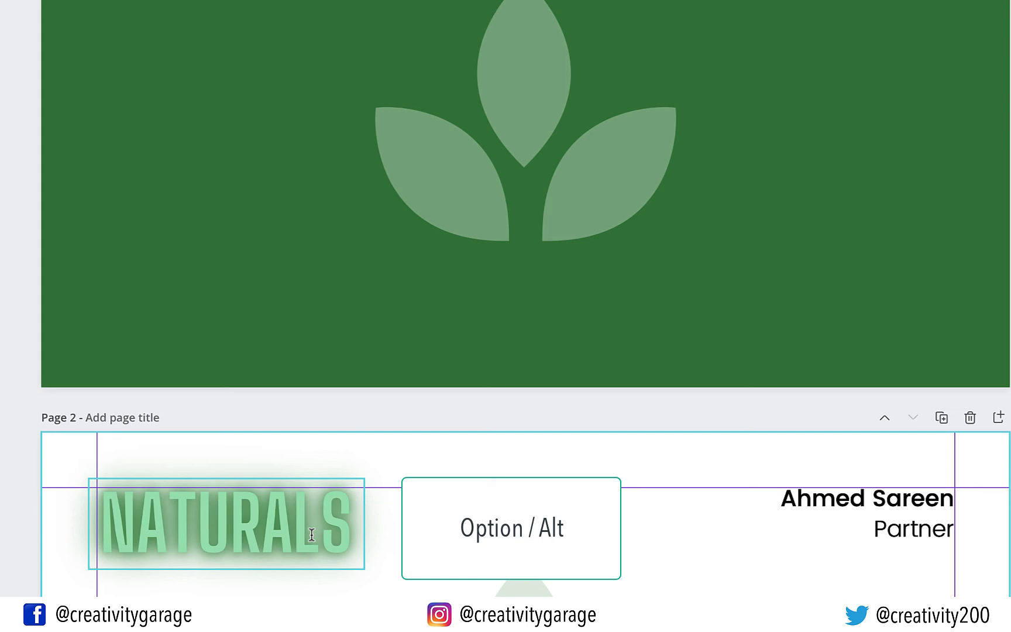
drag(312, 534, 585, 297)
Lower the leaf logo slightly and move NATURALS up to sit centred beneath it
click(706, 363)
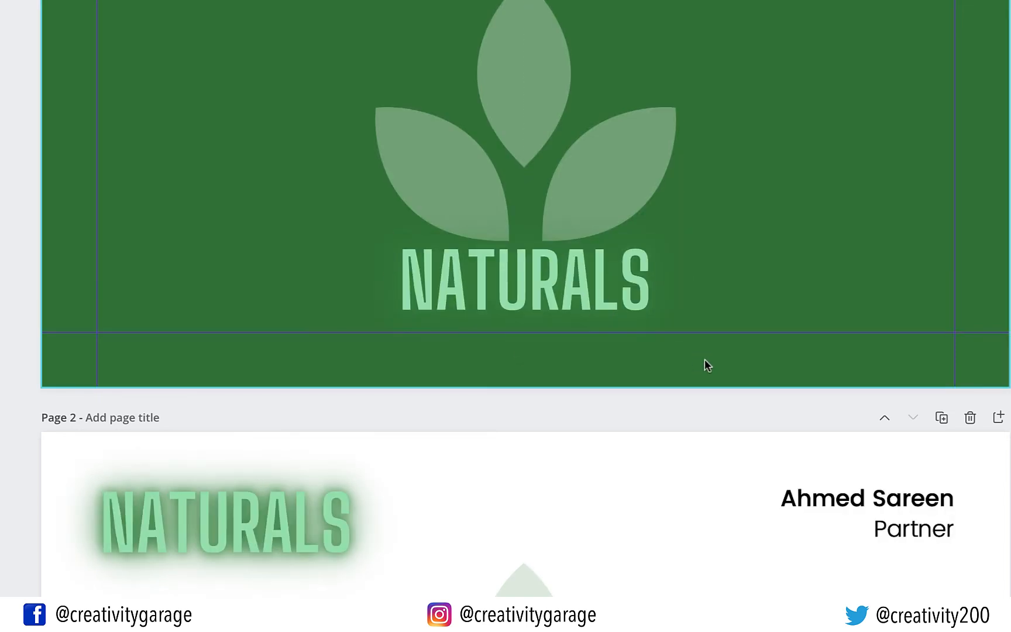
scroll(697, 340, up, 3)
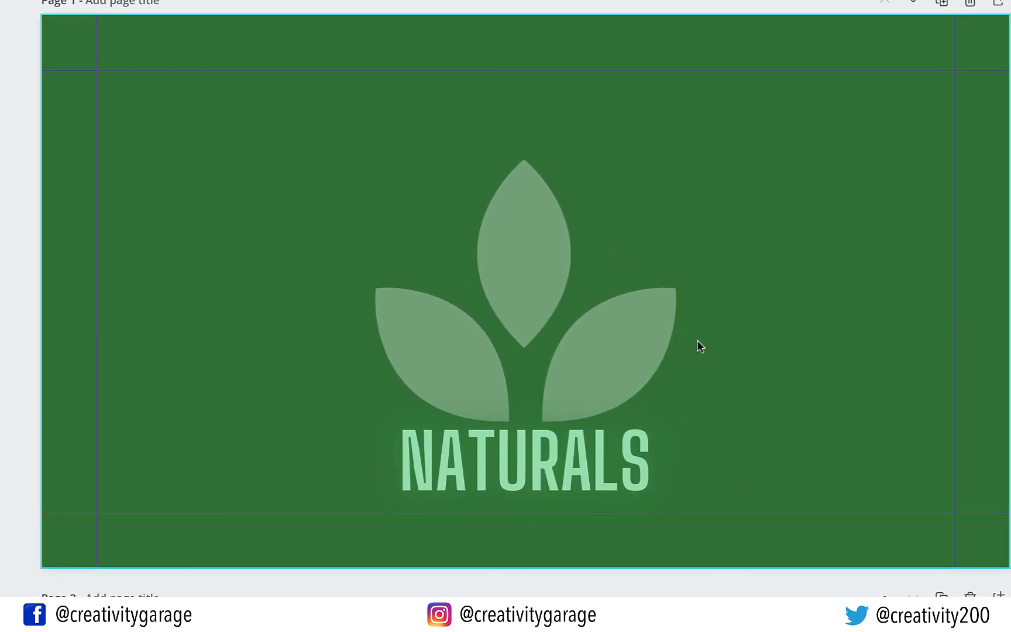
scroll(613, 359, down, 1)
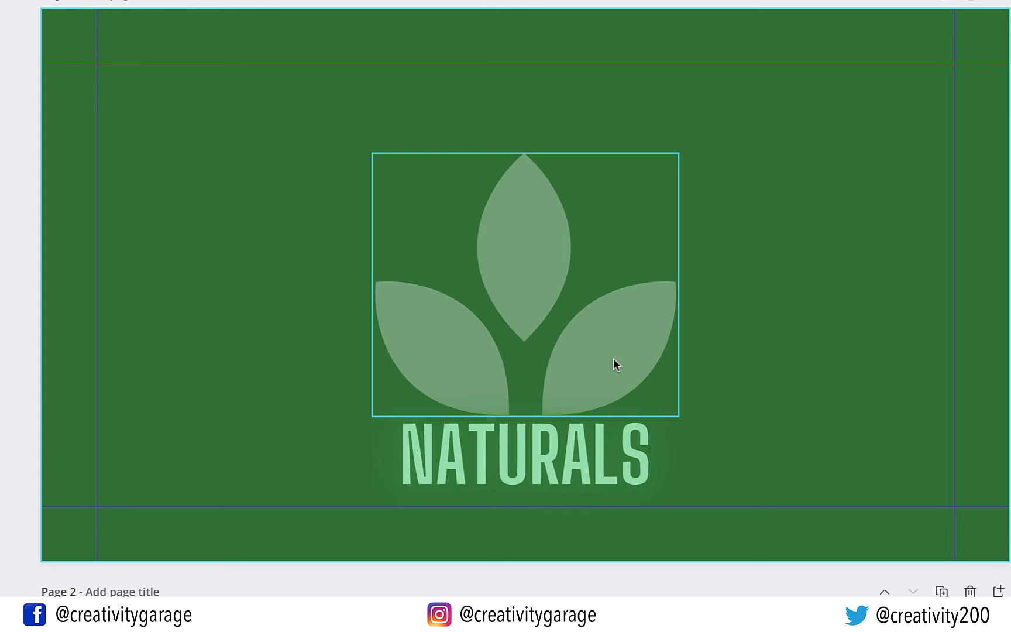
scroll(614, 358, down, 1)
drag(614, 358, 640, 305)
click(619, 464)
drag(618, 464, 621, 430)
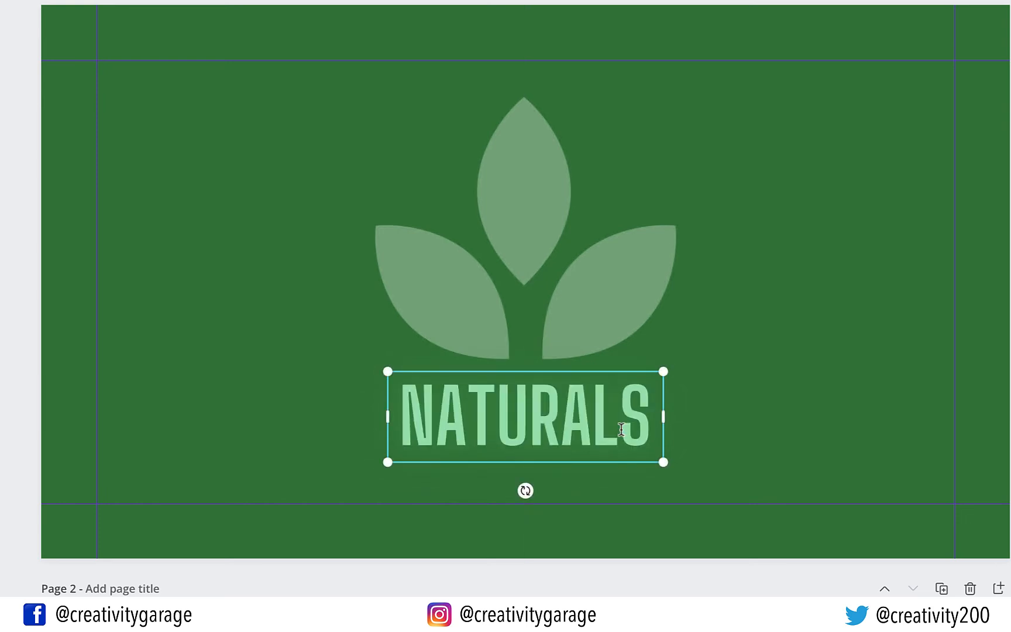
click(759, 457)
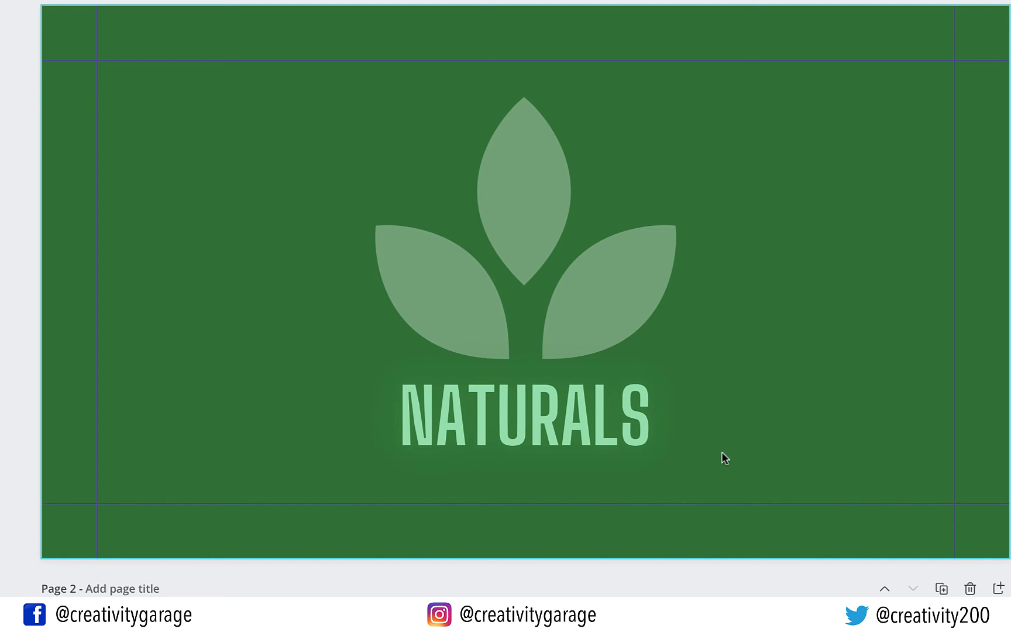
click(565, 421)
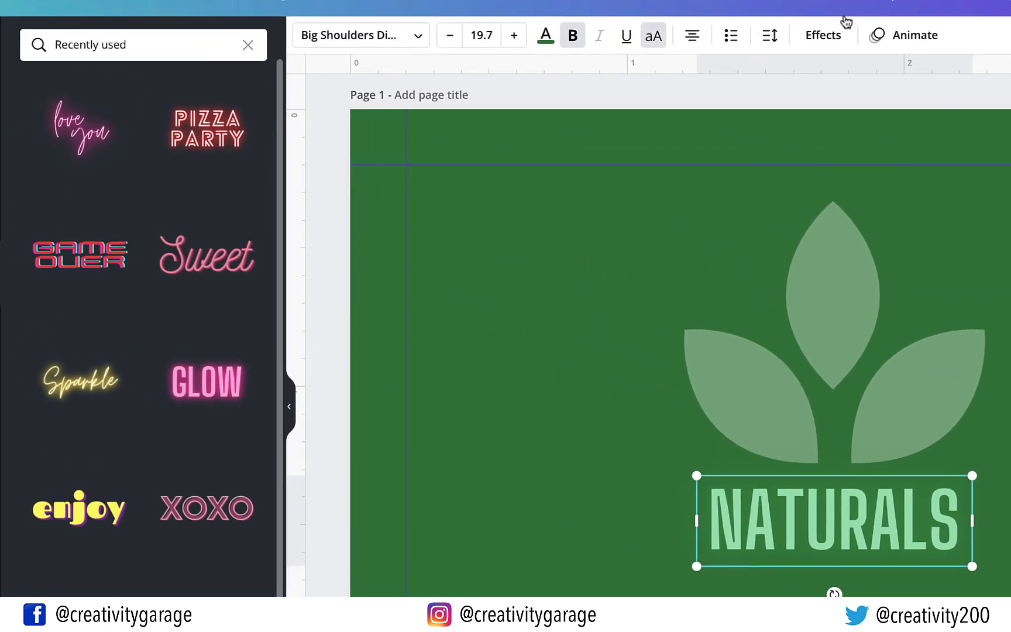
Try several text effects on NATURALS, then settle on Lift with intensity lowered to 36
click(837, 36)
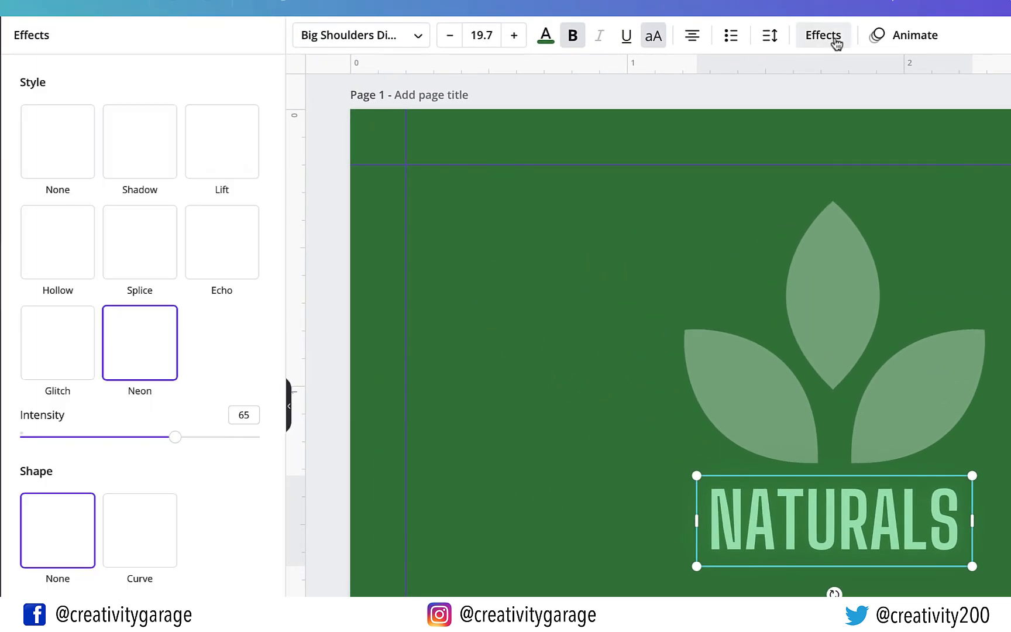
click(232, 163)
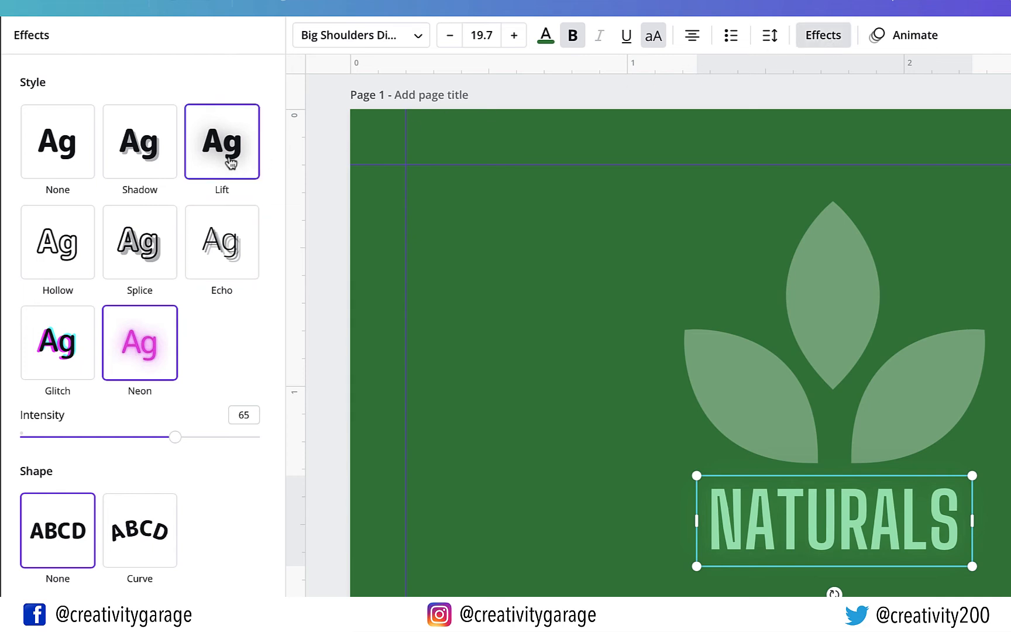
click(147, 139)
click(69, 162)
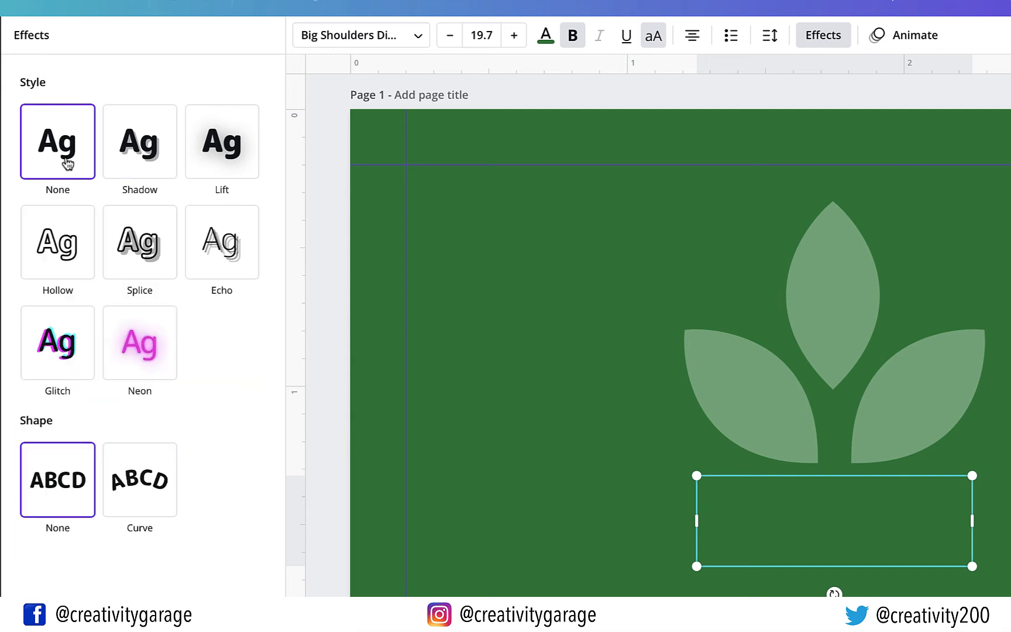
click(70, 246)
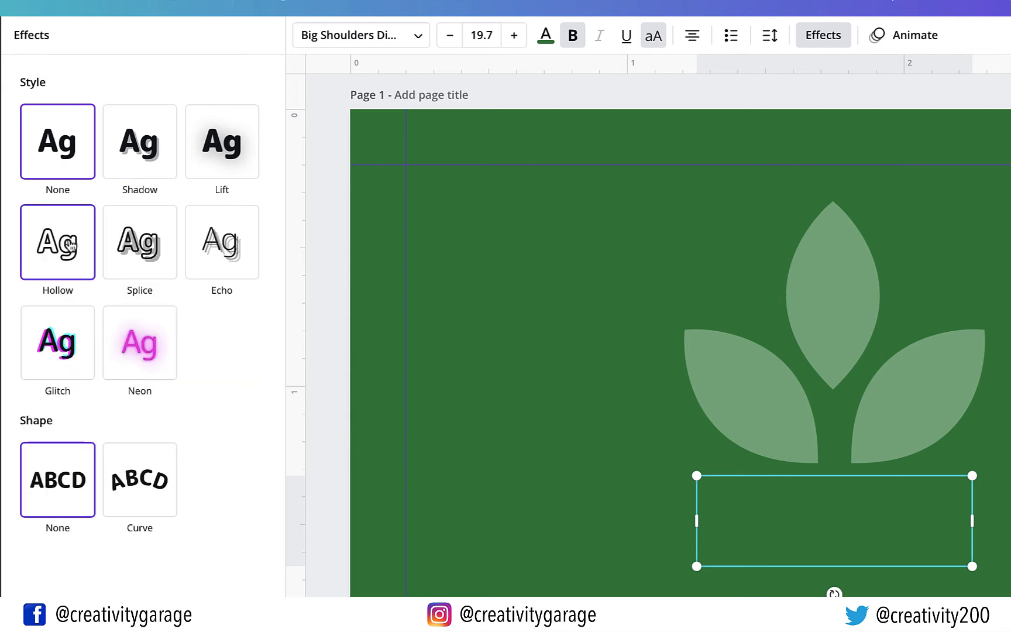
click(120, 252)
click(191, 253)
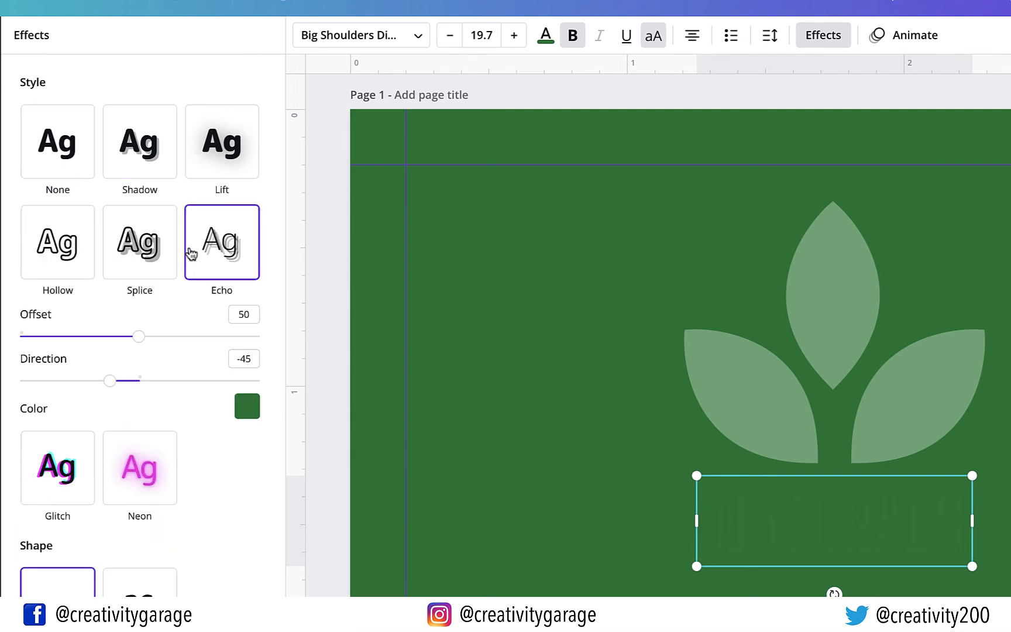
click(154, 263)
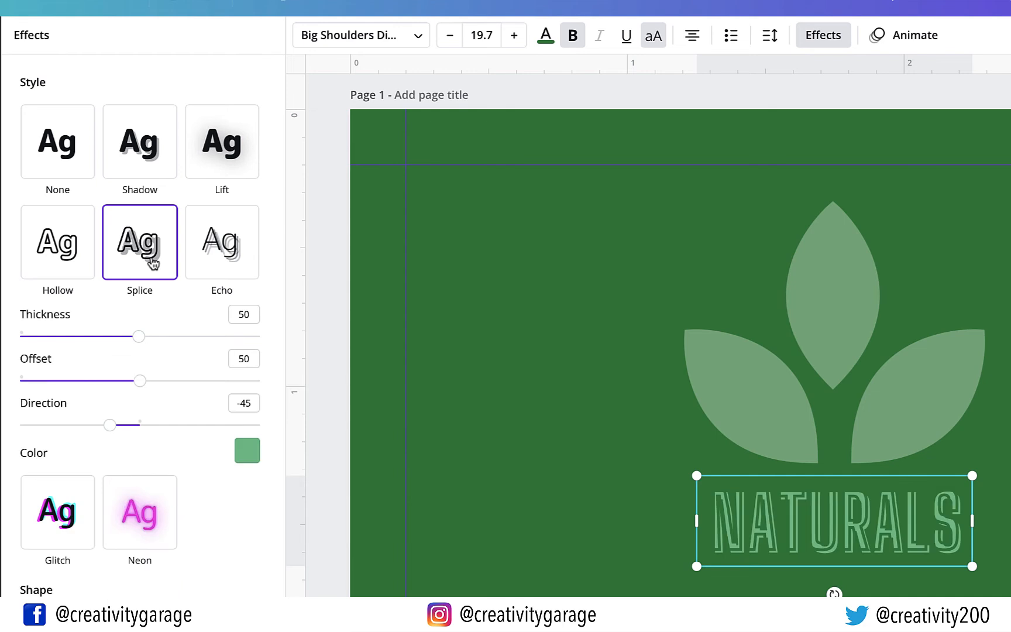
click(236, 130)
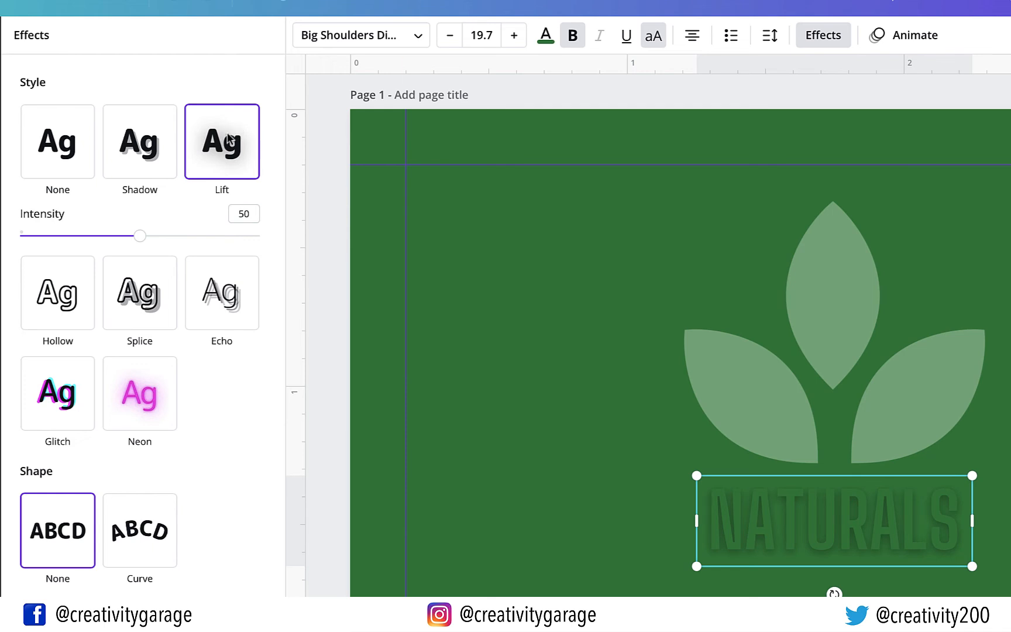
drag(140, 236, 107, 237)
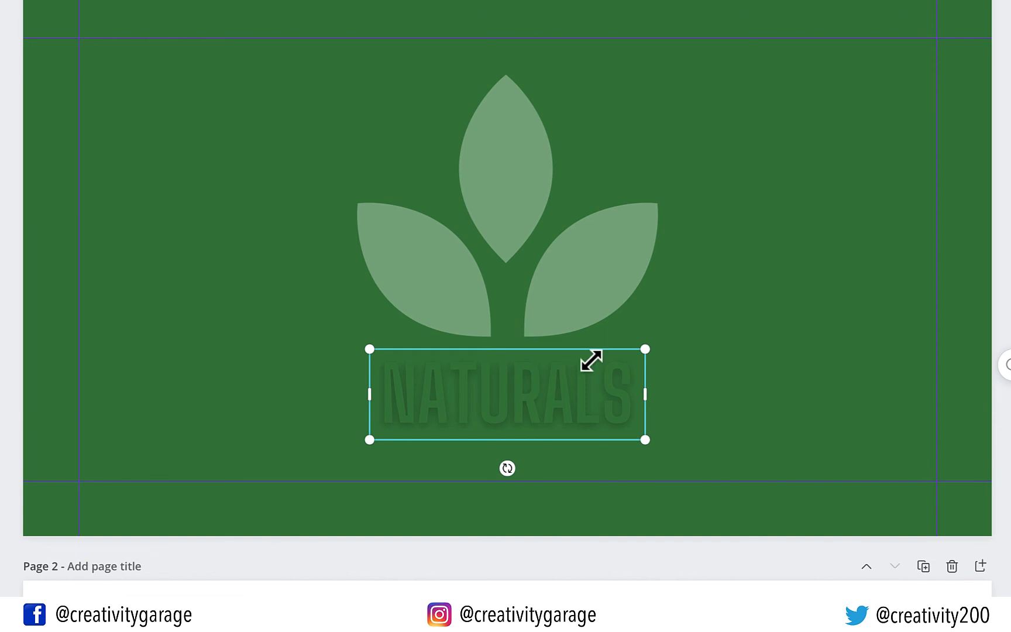
Enlarge NATURALS, nudge it under the leaves, and raise the leaf logo slightly
drag(645, 348, 692, 324)
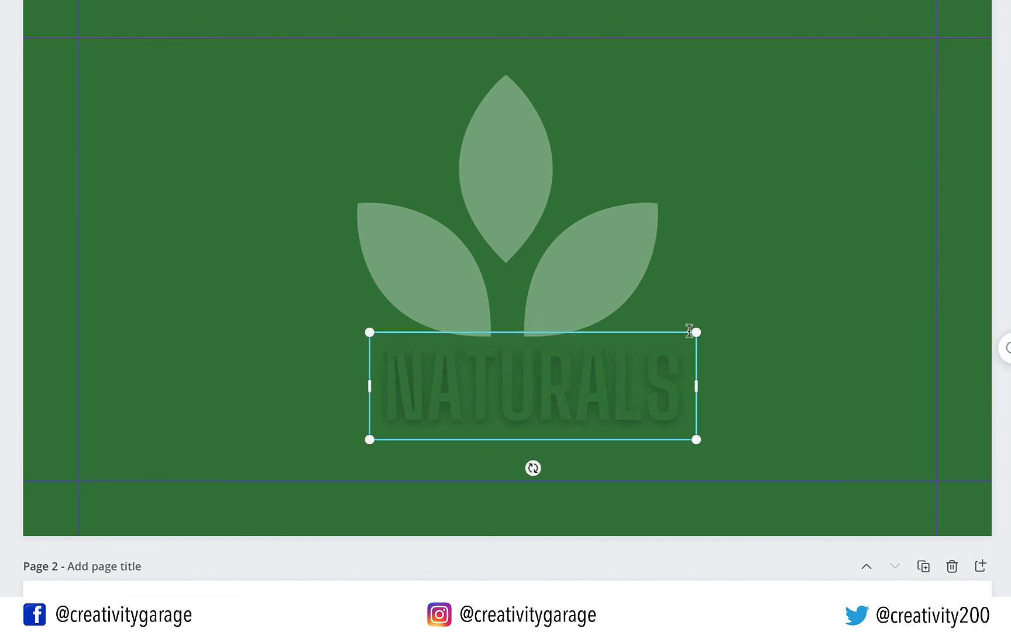
drag(576, 420, 548, 426)
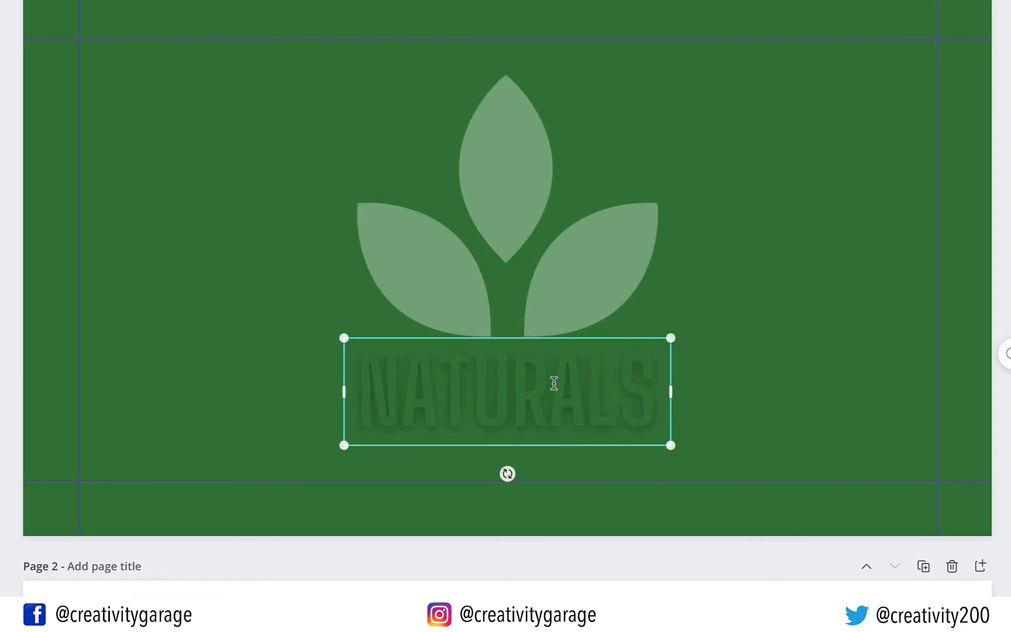
click(571, 262)
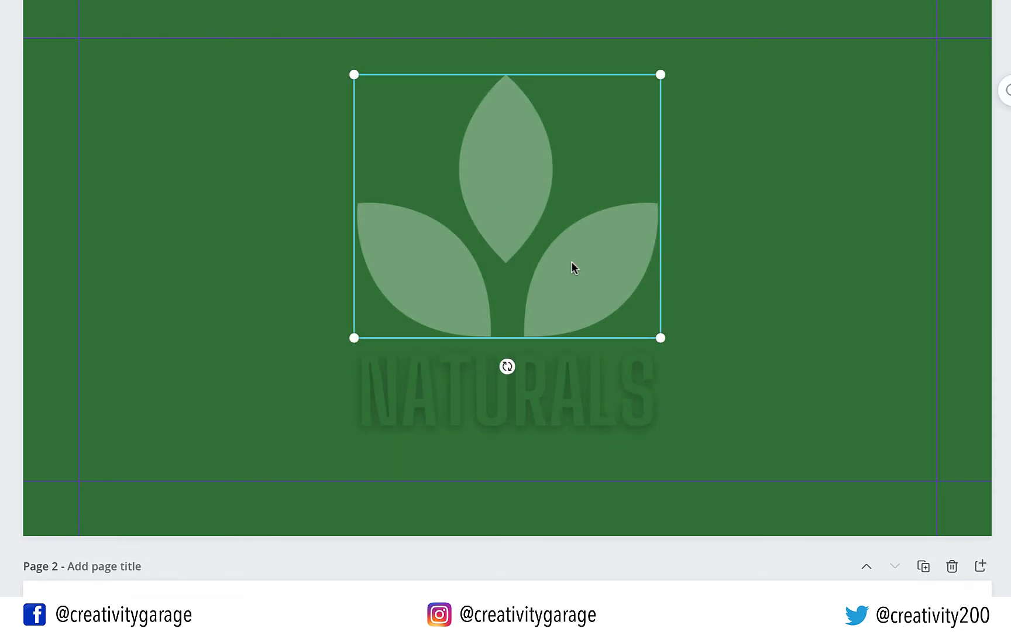
drag(571, 260, 575, 253)
click(726, 397)
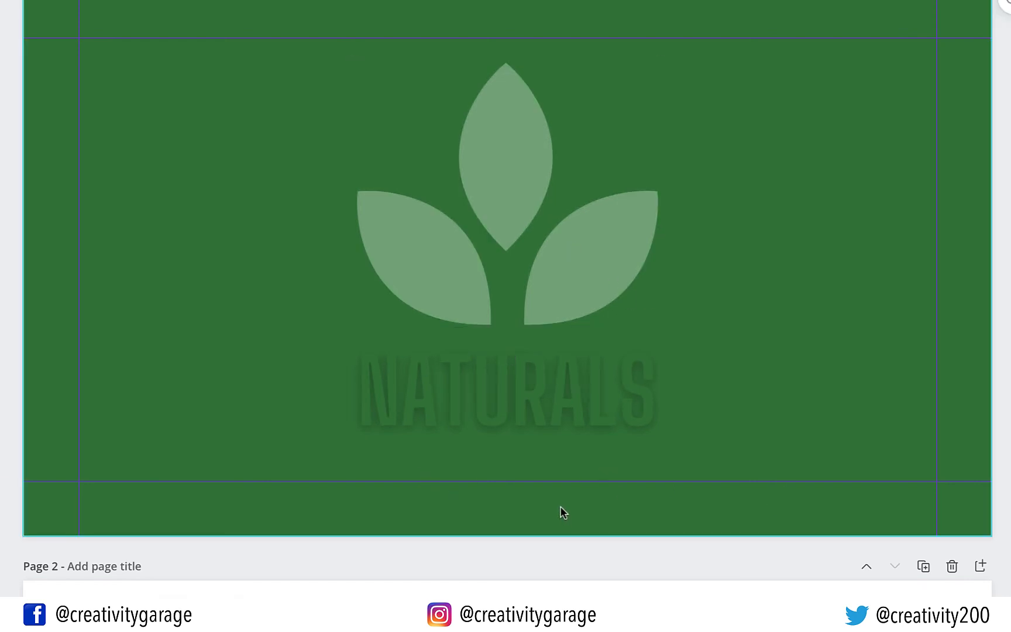
scroll(560, 506, down, 1)
scroll(560, 506, down, 3)
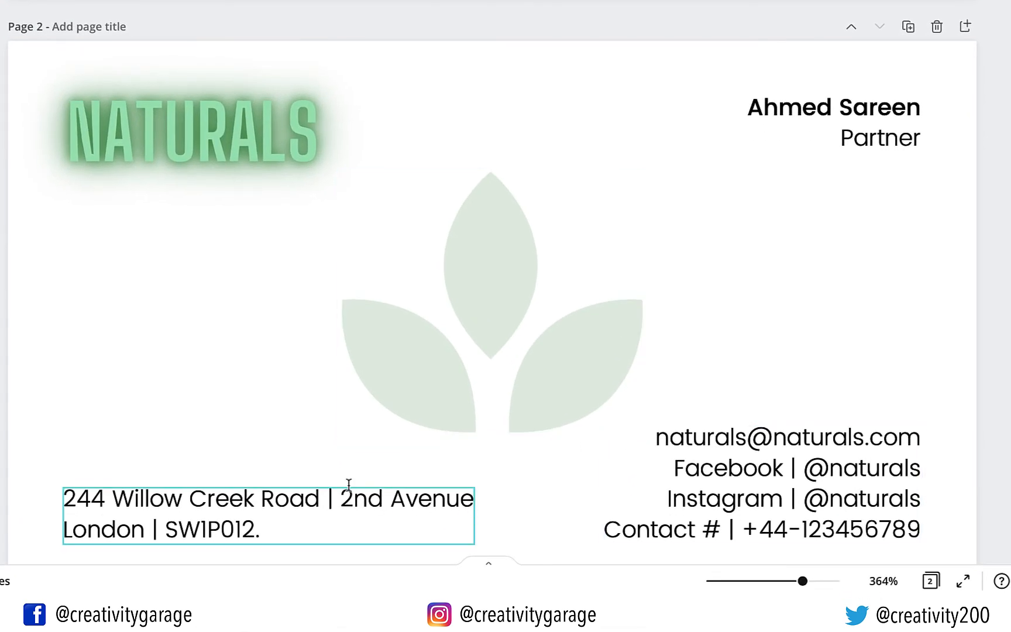
scroll(349, 485, up, 1)
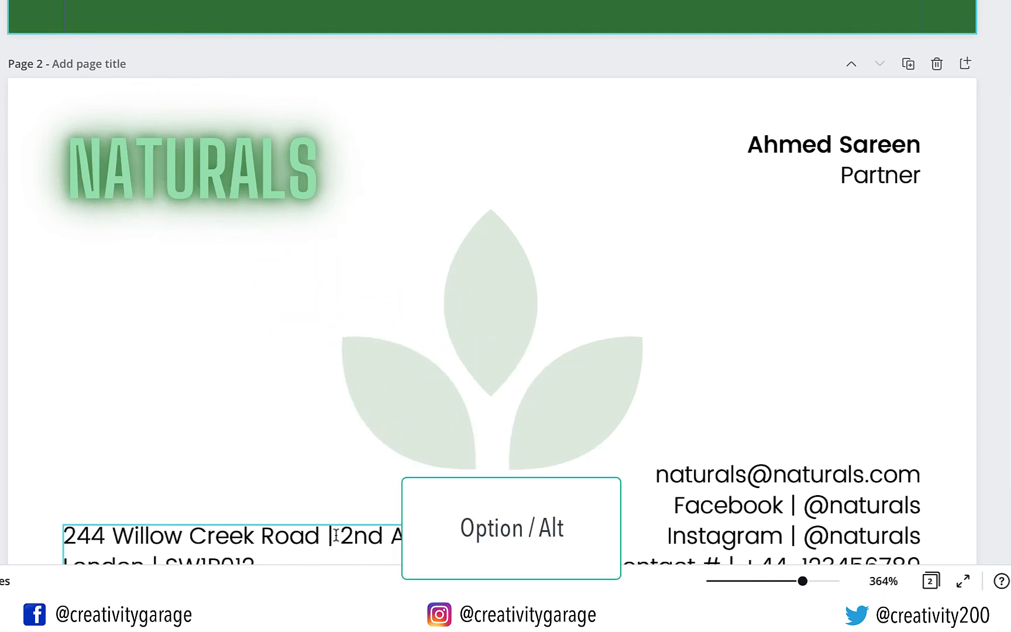
drag(337, 536, 556, 2)
drag(577, 137, 577, 124)
scroll(576, 125, up, 4)
scroll(595, 196, up, 5)
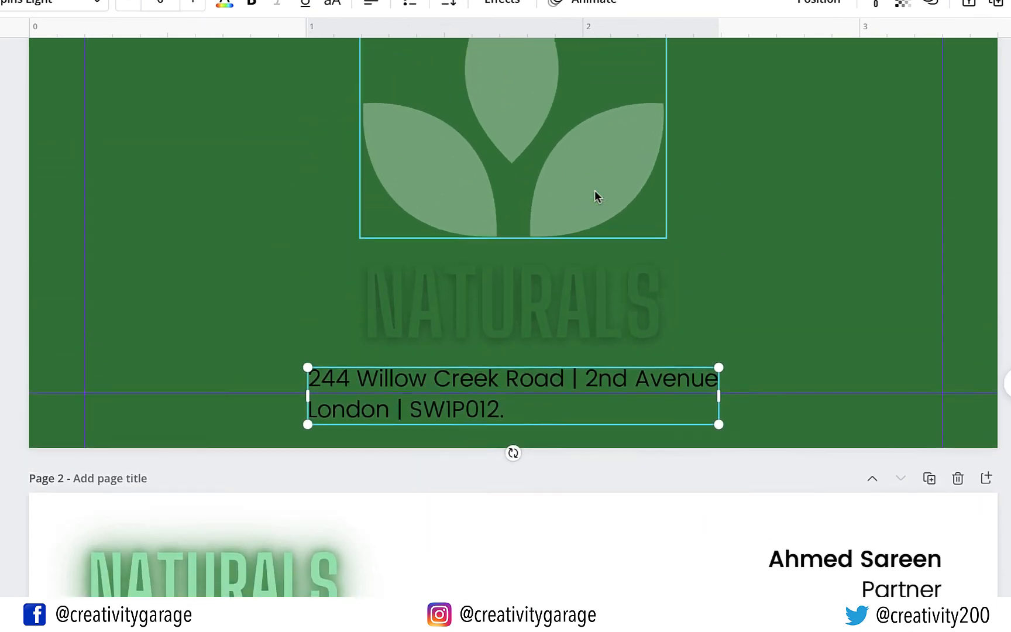
text(www.)
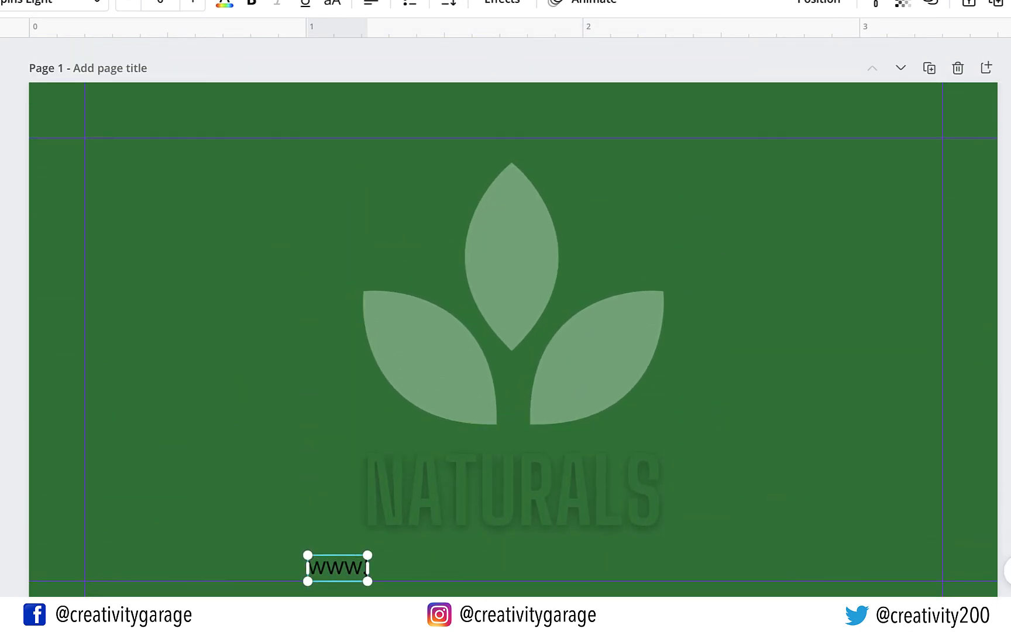
text(naturals.com)
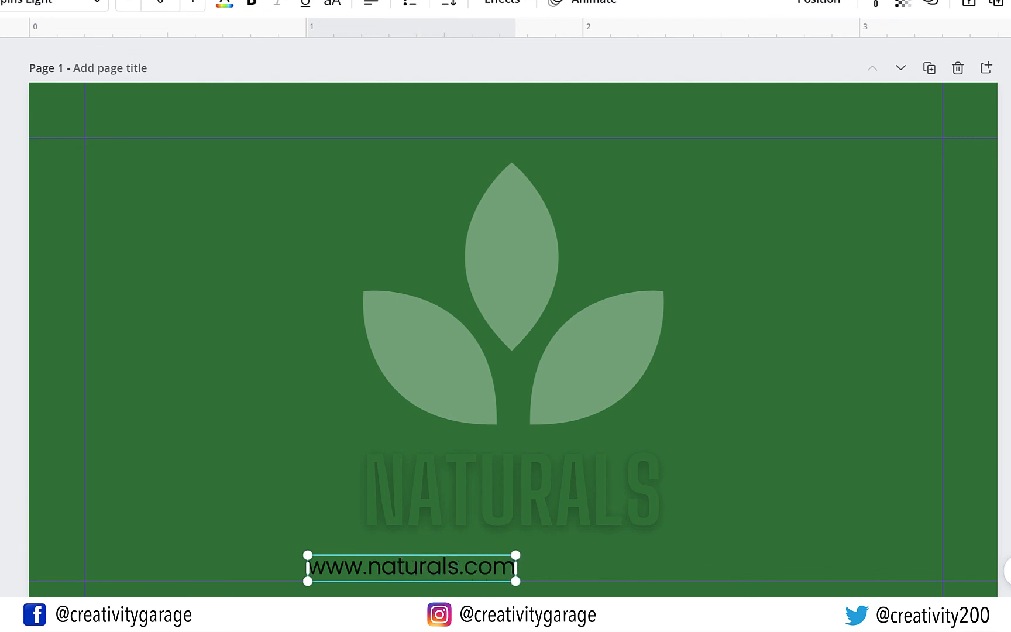
drag(514, 567, 616, 568)
key(Down)
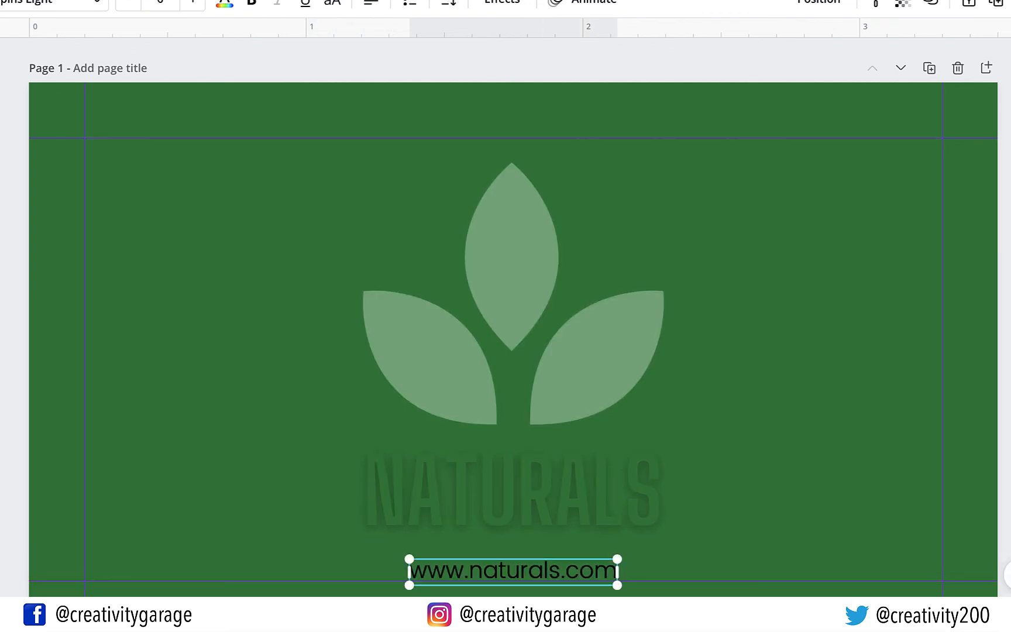
click(714, 515)
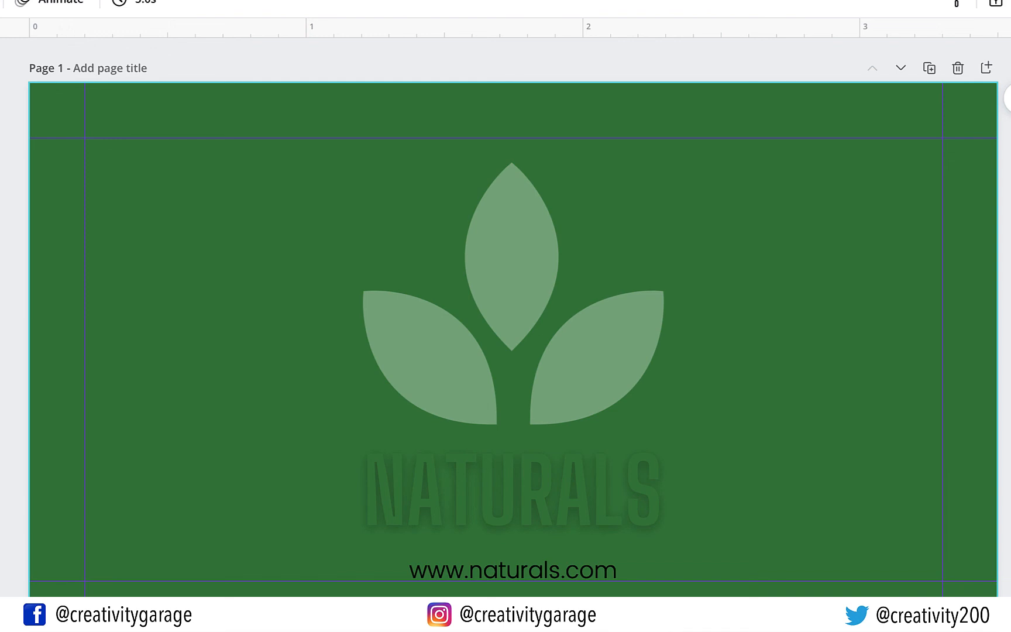
click(608, 572)
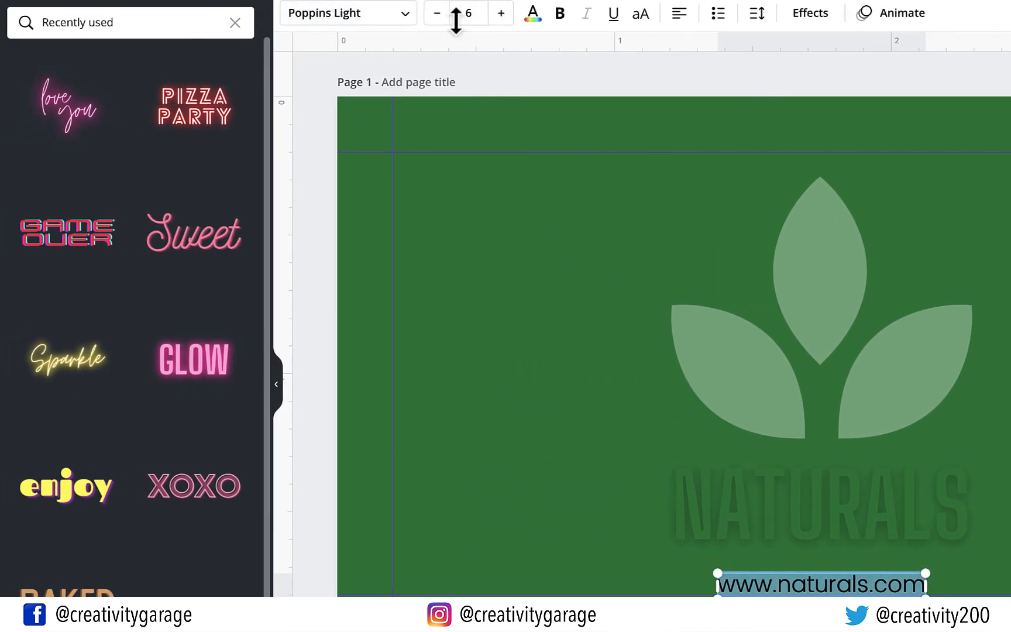
Make the website text white with transparency about 46
click(534, 23)
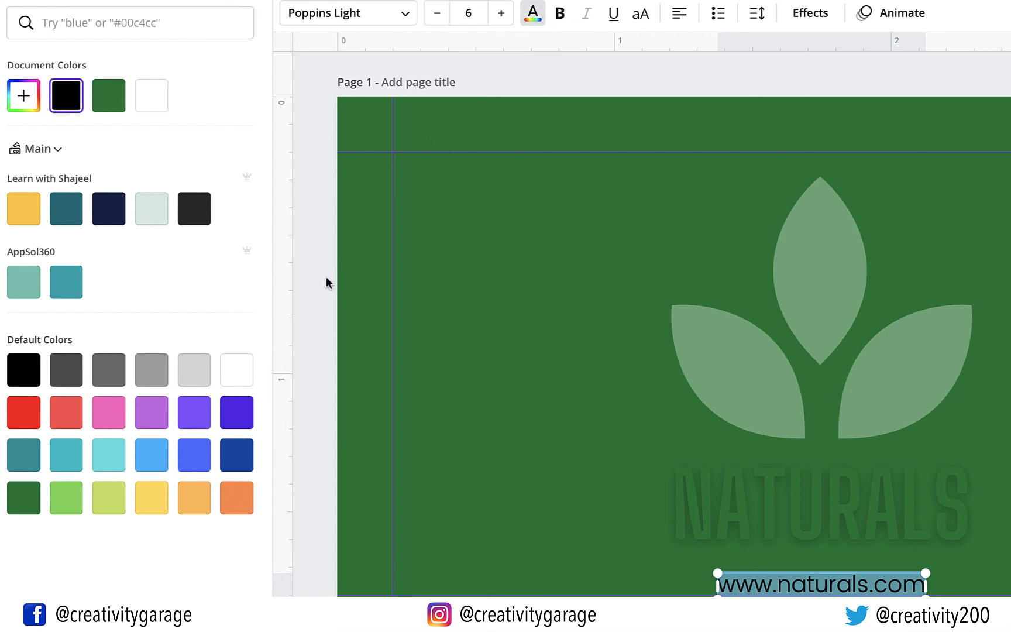
click(247, 374)
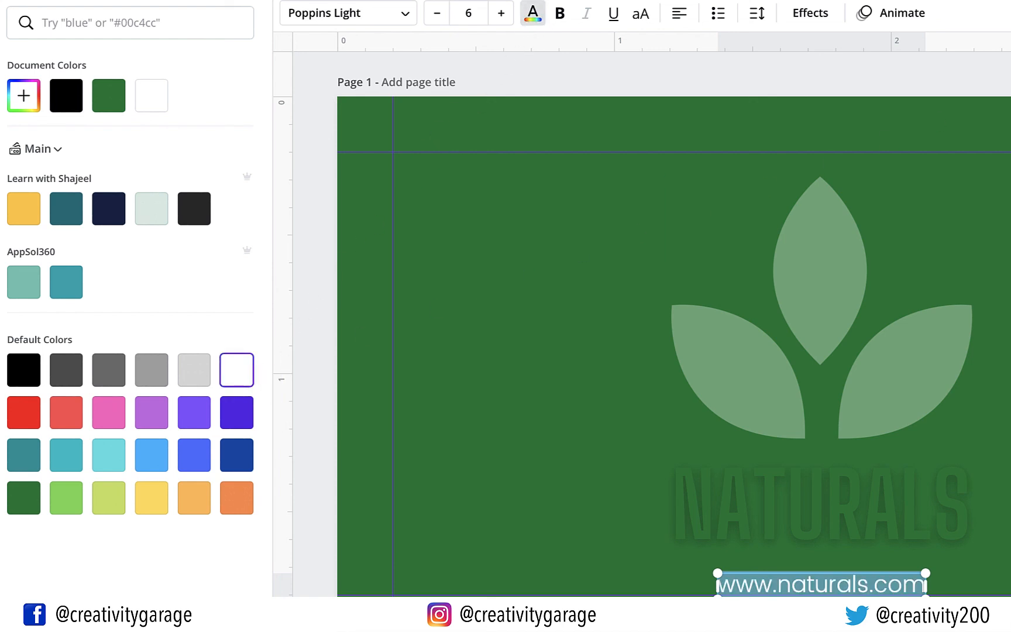
click(892, 45)
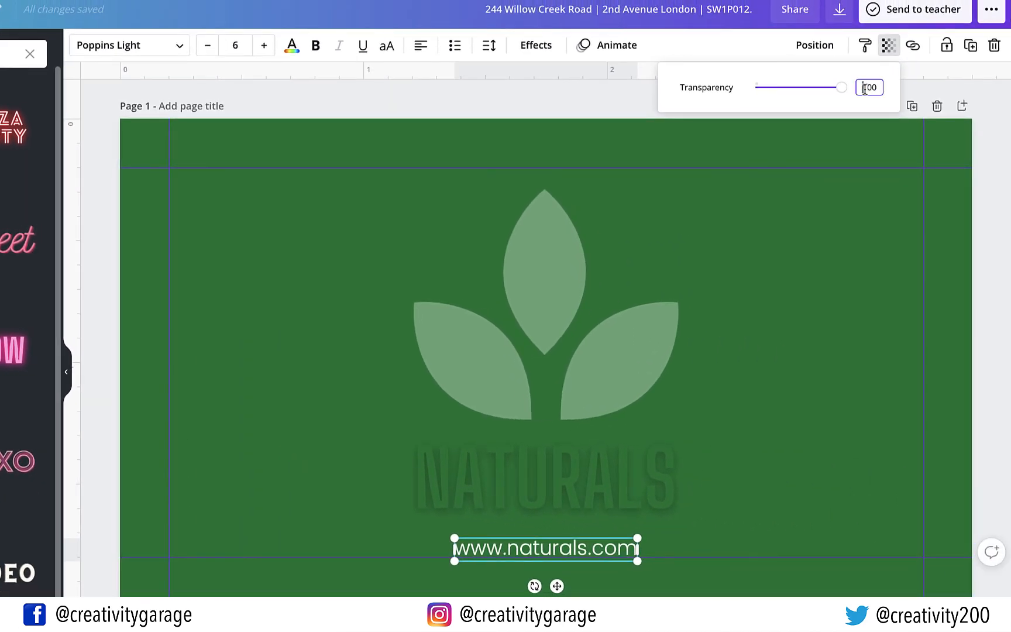
drag(845, 87, 797, 92)
click(795, 92)
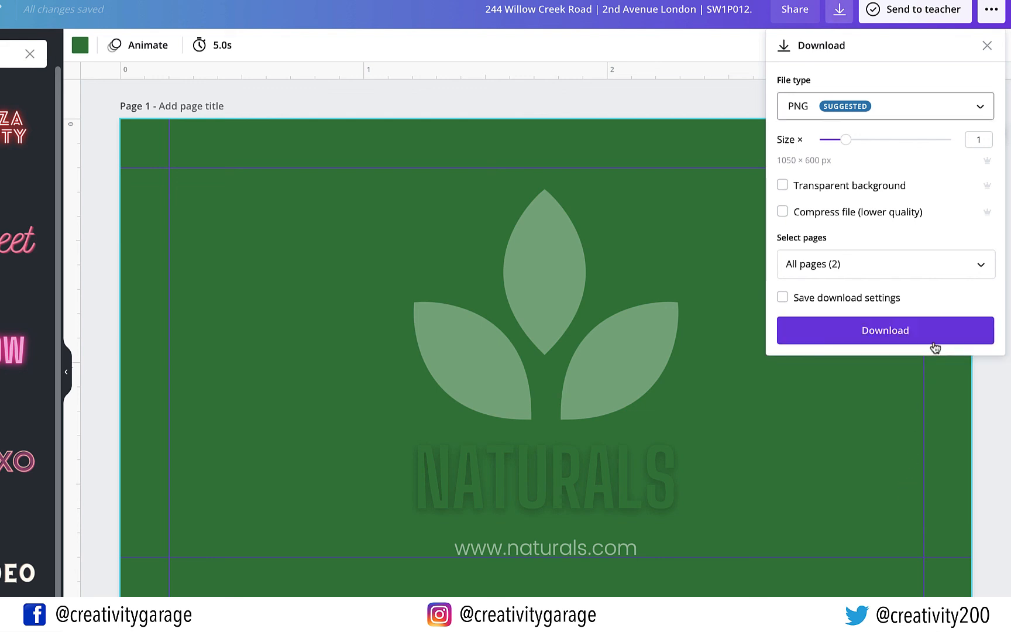
Download all pages as a PDF Print file with crop marks and bleed
click(984, 109)
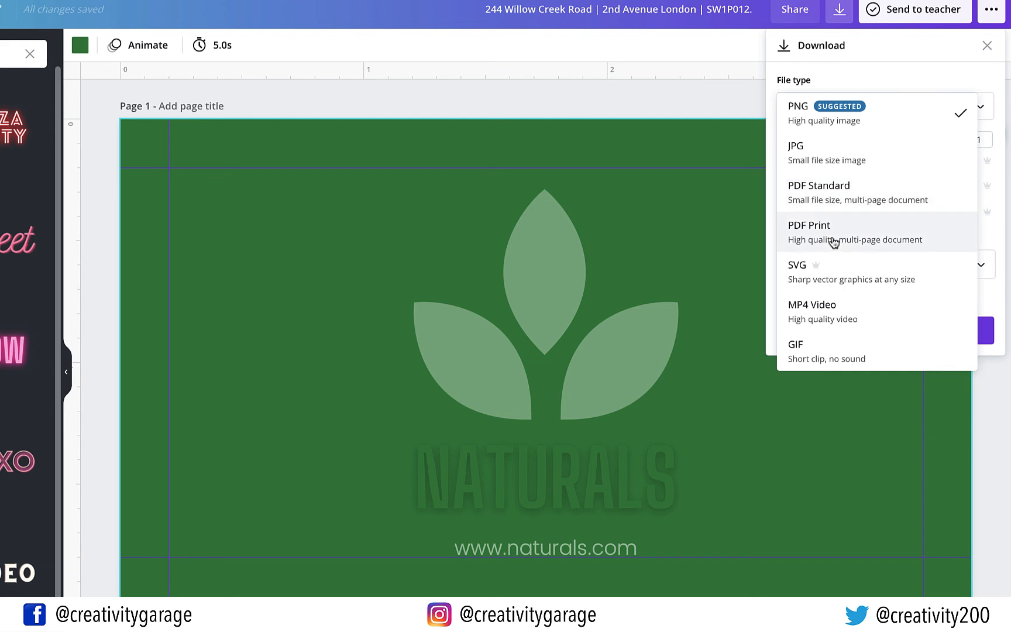
click(837, 234)
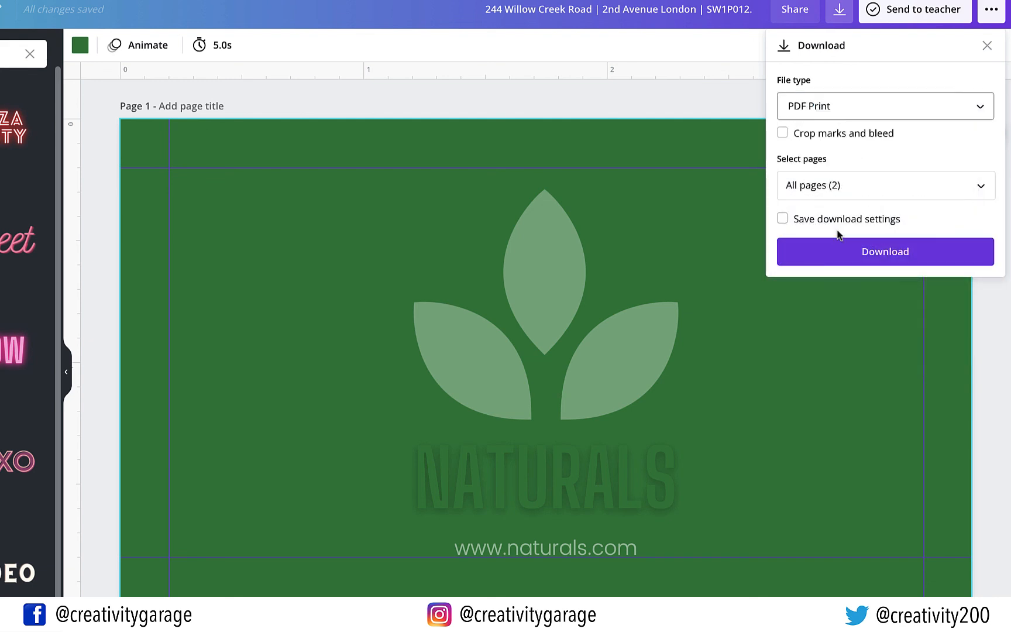
click(784, 135)
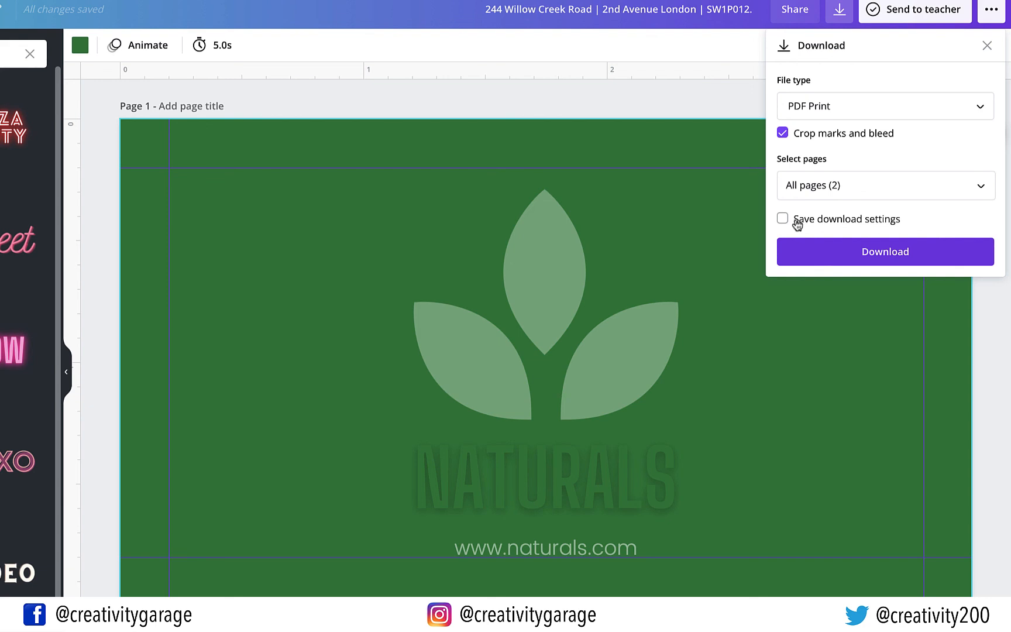
click(872, 253)
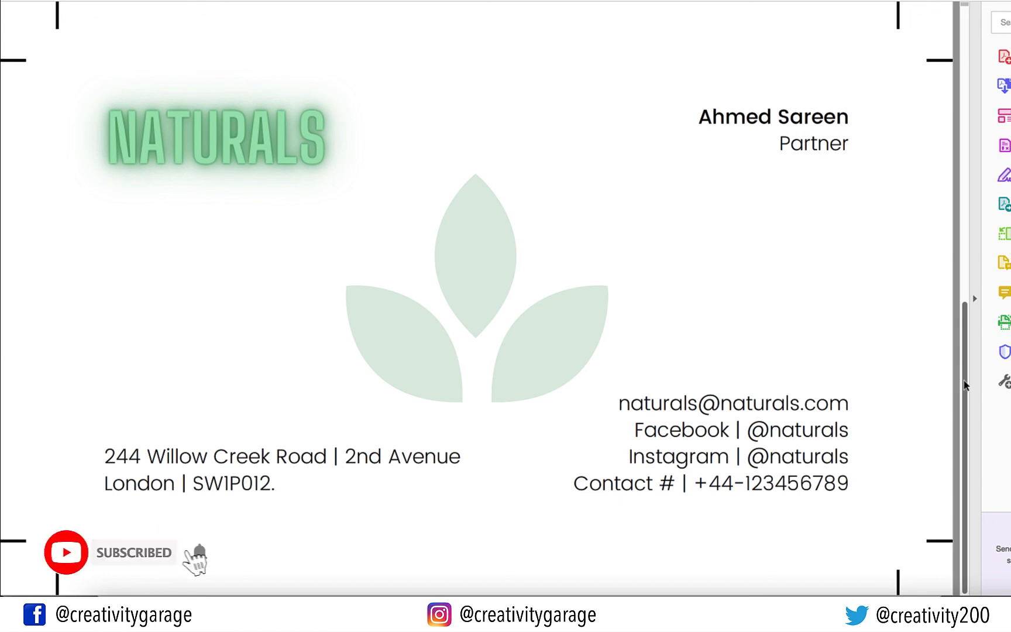
Scroll the exported PDF up to page 1 to view the green front of the card
drag(965, 385, 948, 123)
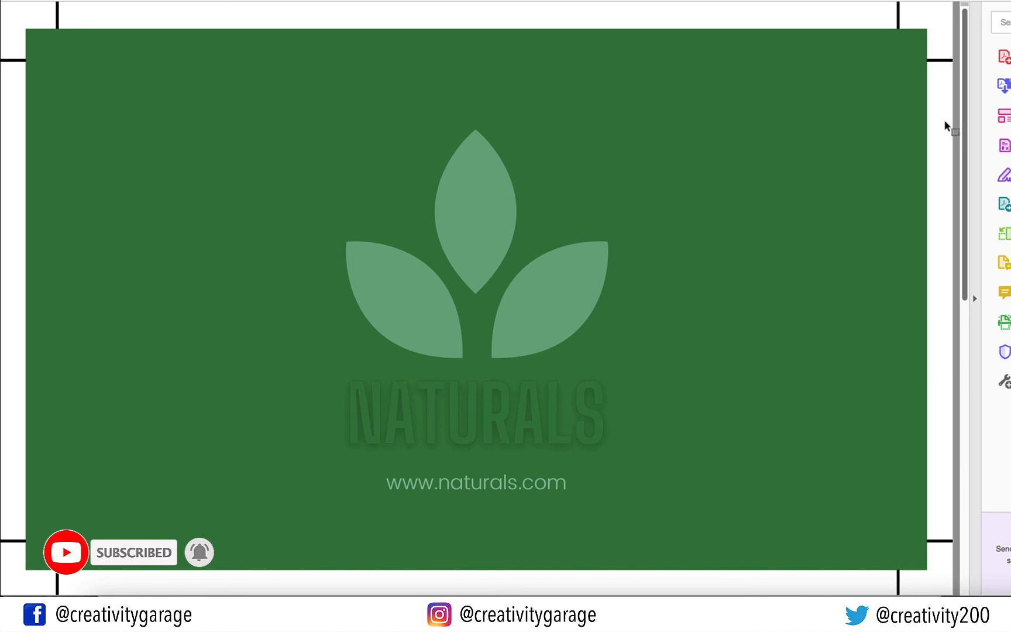